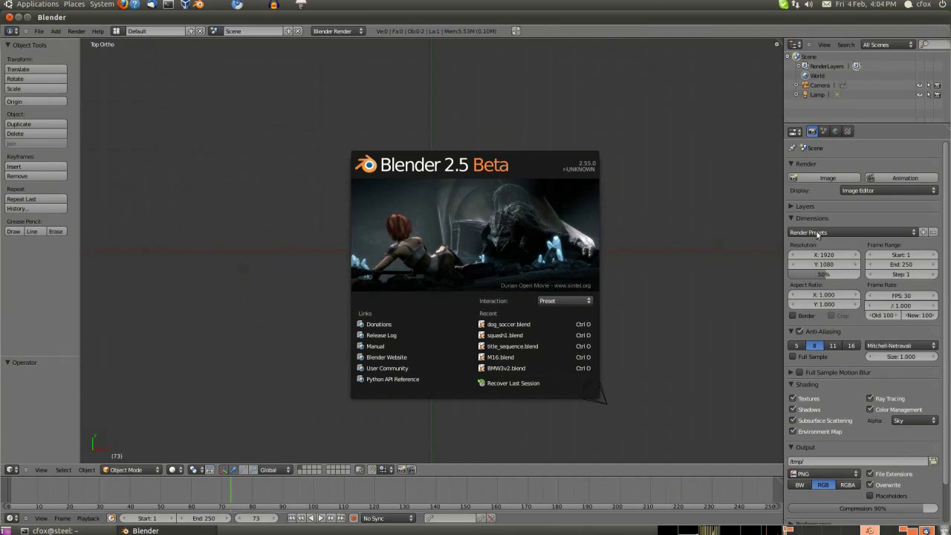
Apply the HDTV 720p render preset and switch the workspace to the Video Editing layout
{"action": "left_click", "coordinate": [817, 232]}
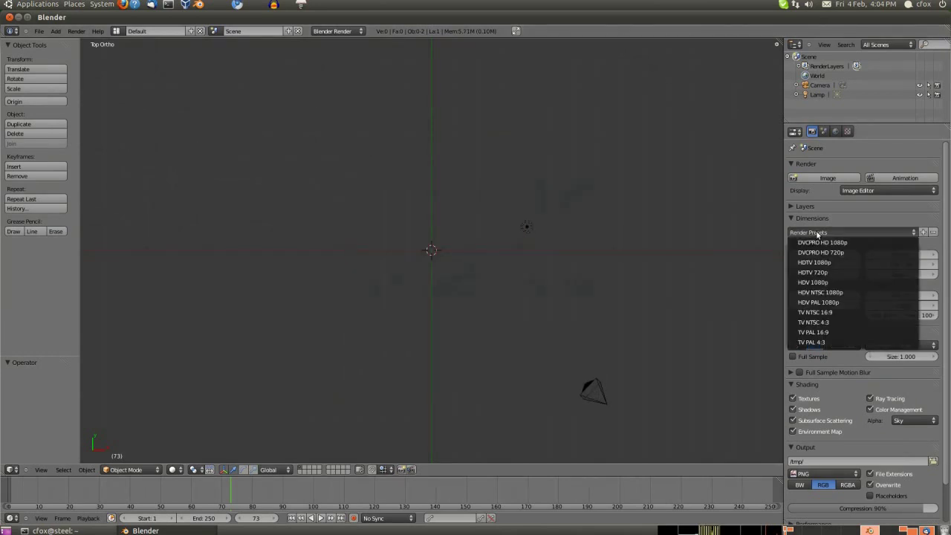
{"action": "left_click", "coordinate": [820, 273]}
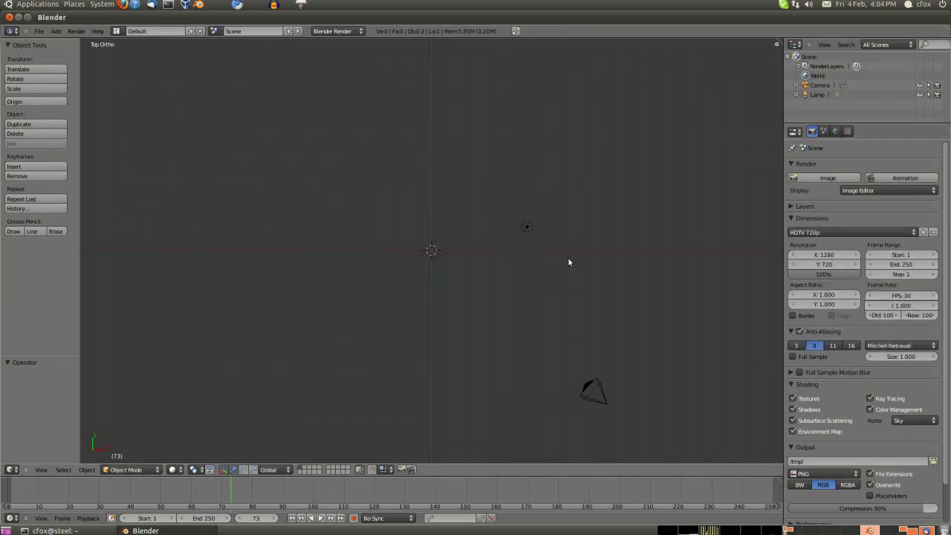
{"action": "left_click", "coordinate": [117, 33]}
{"action": "left_click", "coordinate": [134, 105]}
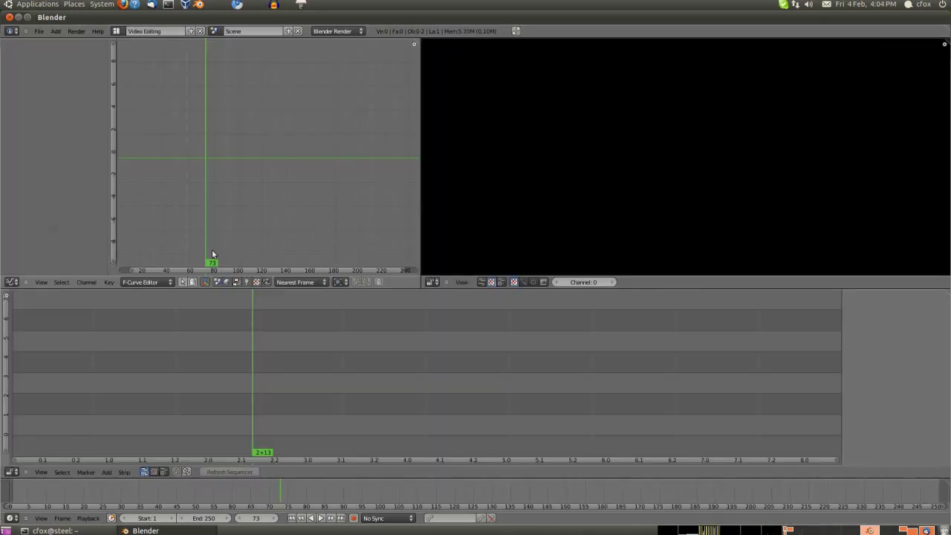
Add iphone_stopwatch.avi from the Media drive's Video folder as a movie strip in the sequencer
{"action": "left_click", "coordinate": [107, 470]}
{"action": "left_click", "coordinate": [120, 459]}
{"action": "left_click", "coordinate": [26, 86]}
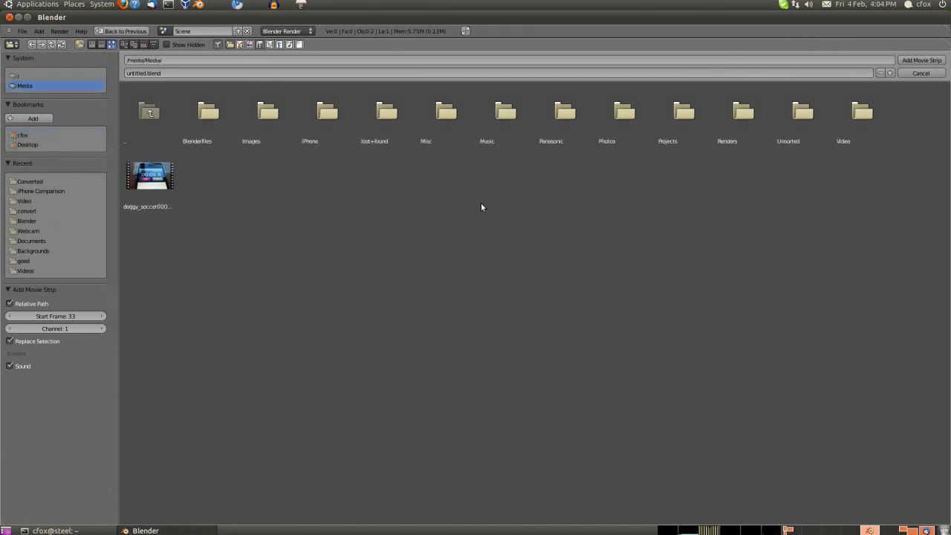
{"action": "left_click", "coordinate": [859, 113]}
{"action": "double_click", "coordinate": [743, 113]}
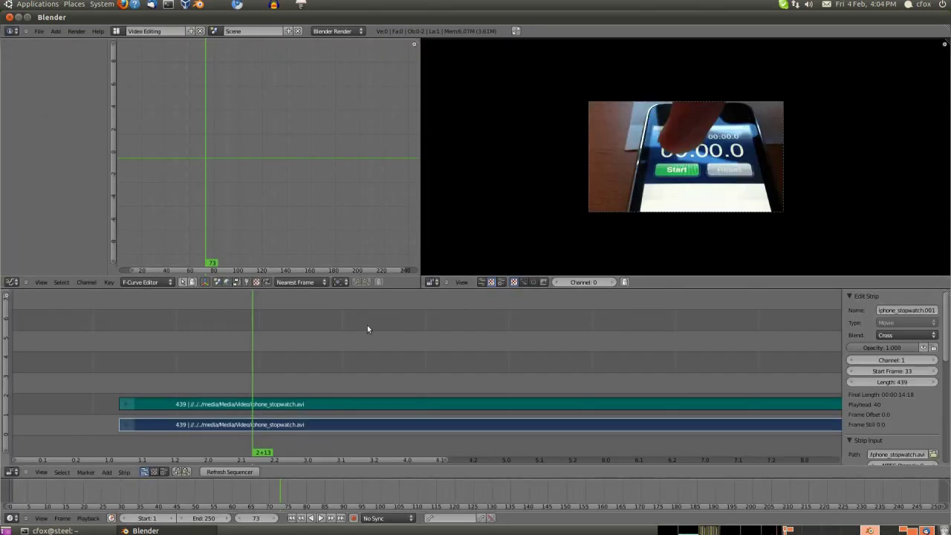
Delete the stopwatch clip's sound strip and move its video strip up to channel 2
{"action": "right_click", "coordinate": [305, 404]}
{"action": "key", "text": "x"}
{"action": "left_click", "coordinate": [306, 405]}
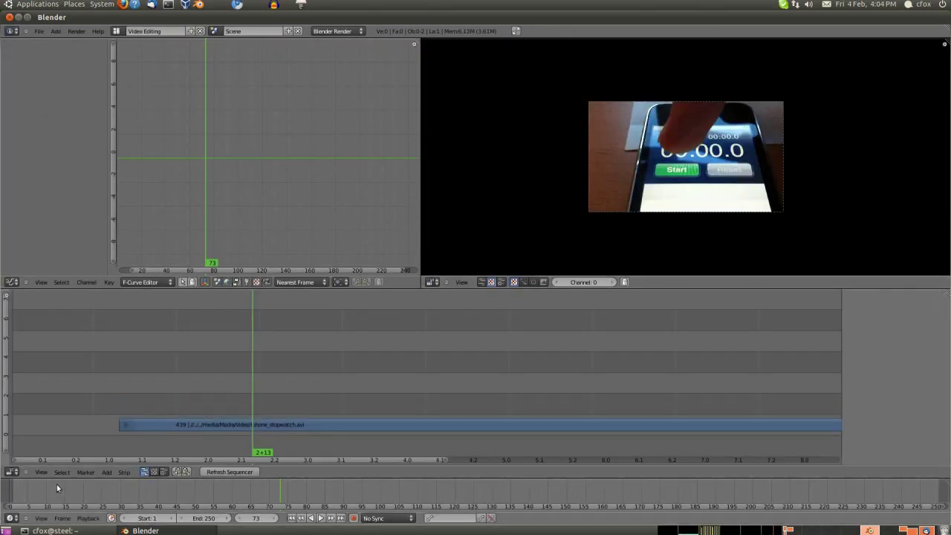
{"action": "right_click", "coordinate": [190, 426]}
{"action": "key", "text": "g"}
Add doggie_soccer.avi as a movie strip with sound, placing its video in channel 3 starting at frame 52
{"action": "left_click", "coordinate": [106, 474]}
{"action": "left_click", "coordinate": [125, 451]}
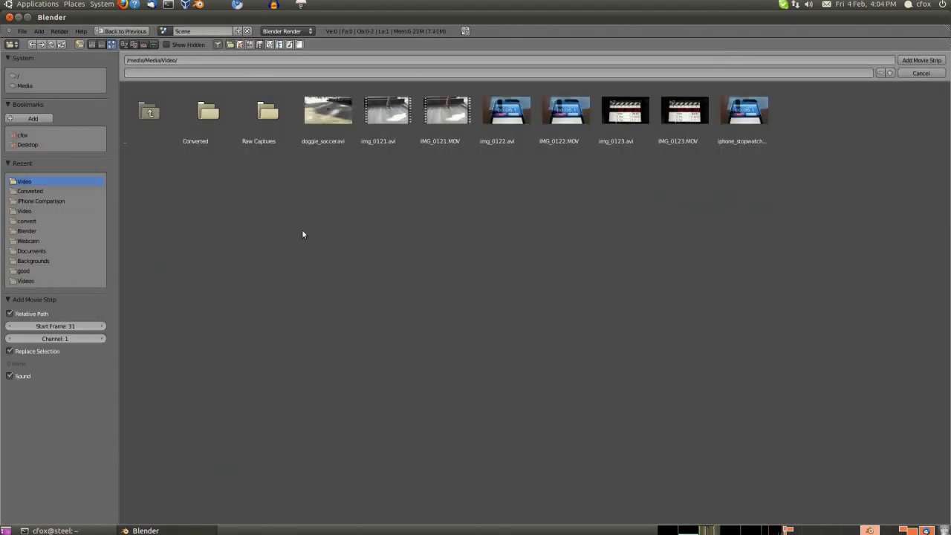
{"action": "double_click", "coordinate": [327, 113]}
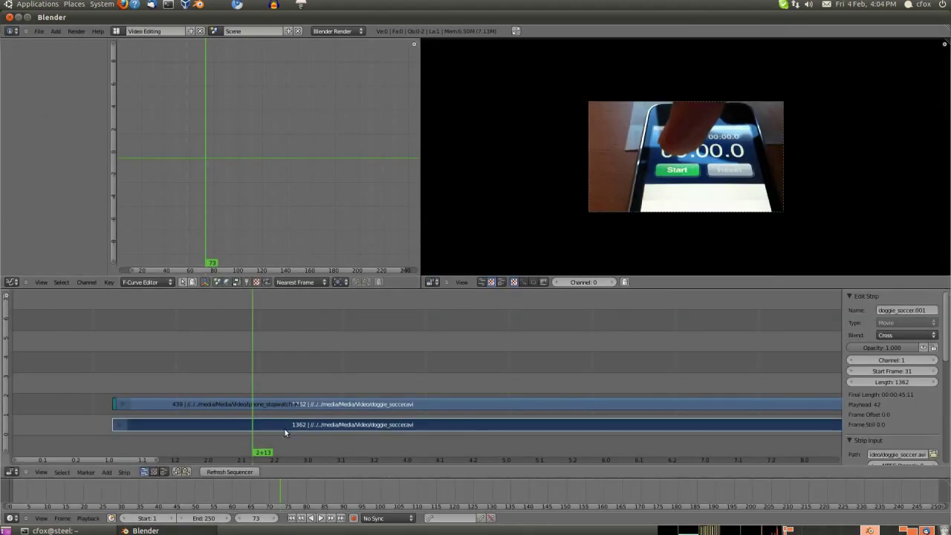
{"action": "left_click", "coordinate": [348, 391]}
Move the iphone_stopwatch strip in channel 2 to start at frame 21
{"action": "left_click_drag", "start_coordinate": [317, 326], "coordinate": [576, 331]}
{"action": "middle_click_drag", "start_coordinate": [267, 403], "coordinate": [453, 404]}
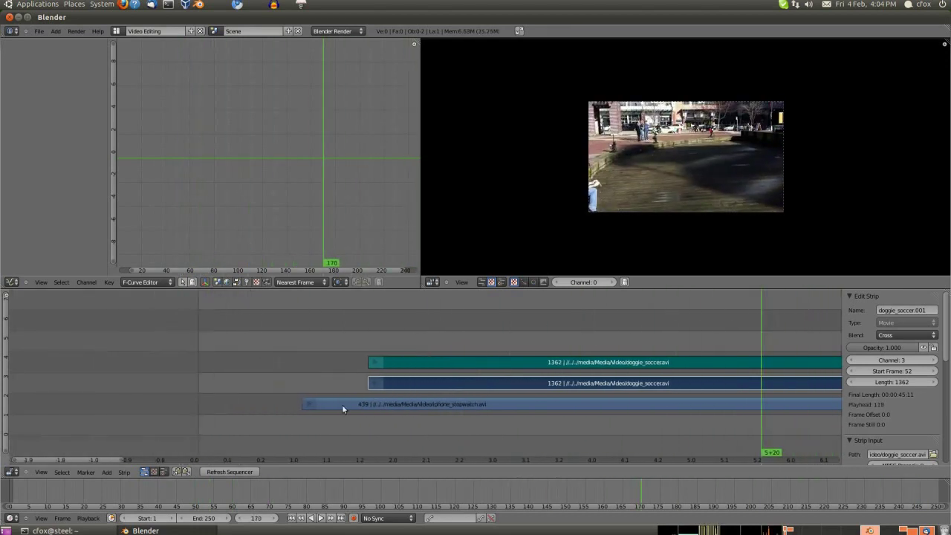
{"action": "right_click_drag", "start_coordinate": [338, 407], "coordinate": [324, 406]}
{"action": "left_click", "coordinate": [301, 405]}
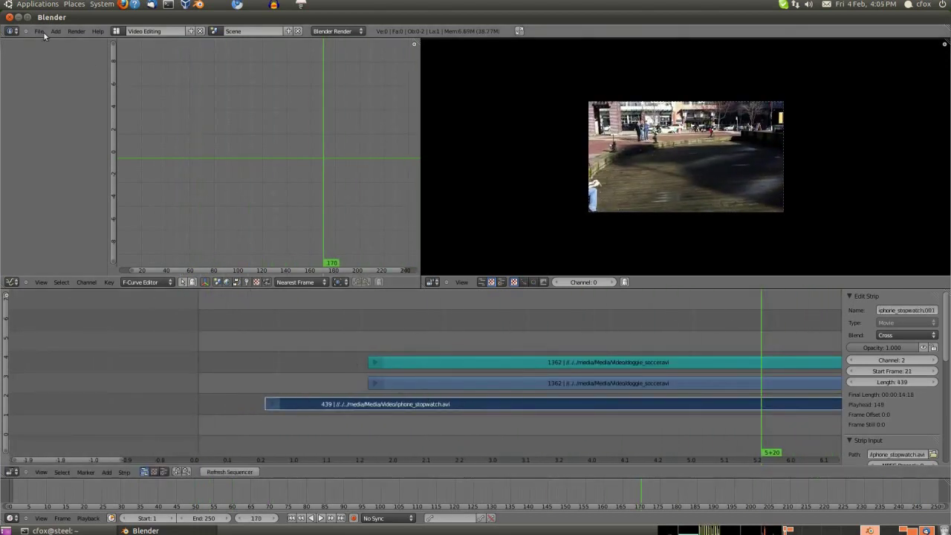
Launch the GIMP image editor
{"action": "left_click", "coordinate": [38, 3]}
{"action": "mouse_move", "coordinate": [67, 45]}
{"action": "left_click", "coordinate": [178, 103]}
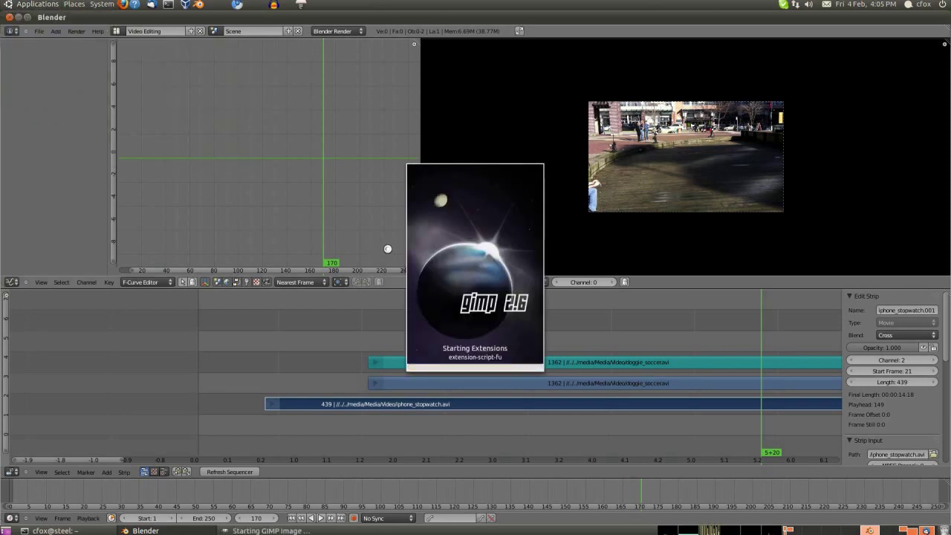
Create a new 1280 × 720 pixel image filled with transparency
{"action": "left_click", "coordinate": [394, 75]}
{"action": "left_click", "coordinate": [407, 87]}
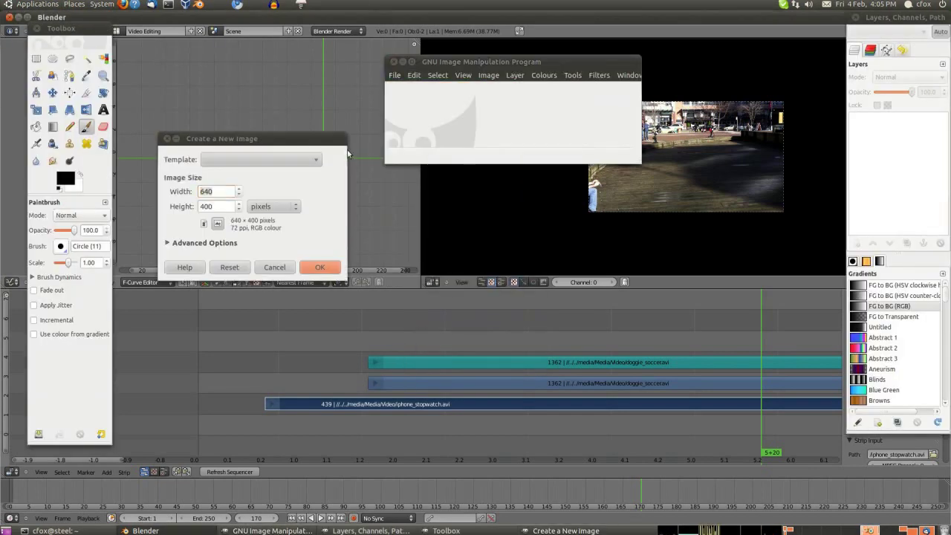
{"action": "type", "text": "1280"}
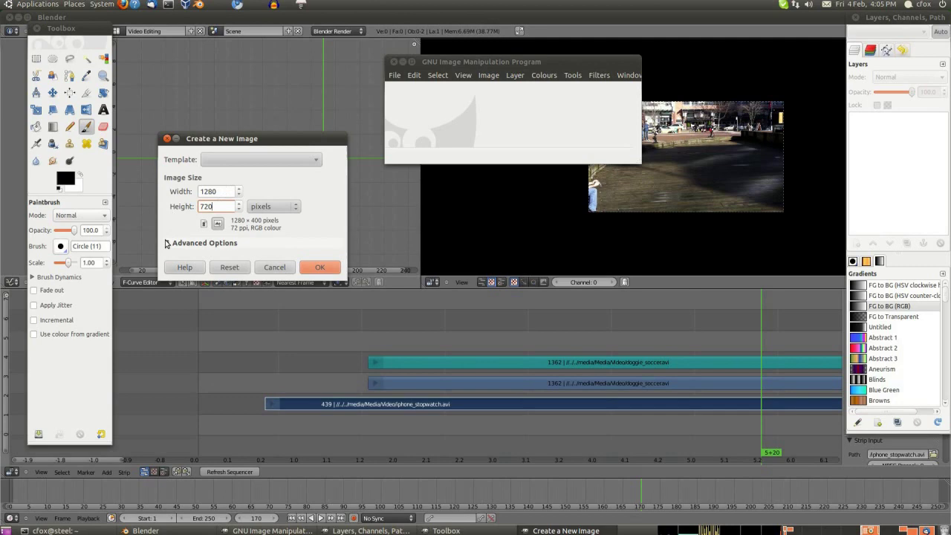
{"action": "left_click", "coordinate": [166, 243]}
{"action": "left_click", "coordinate": [246, 310]}
{"action": "left_click", "coordinate": [243, 334]}
{"action": "left_click", "coordinate": [319, 379]}
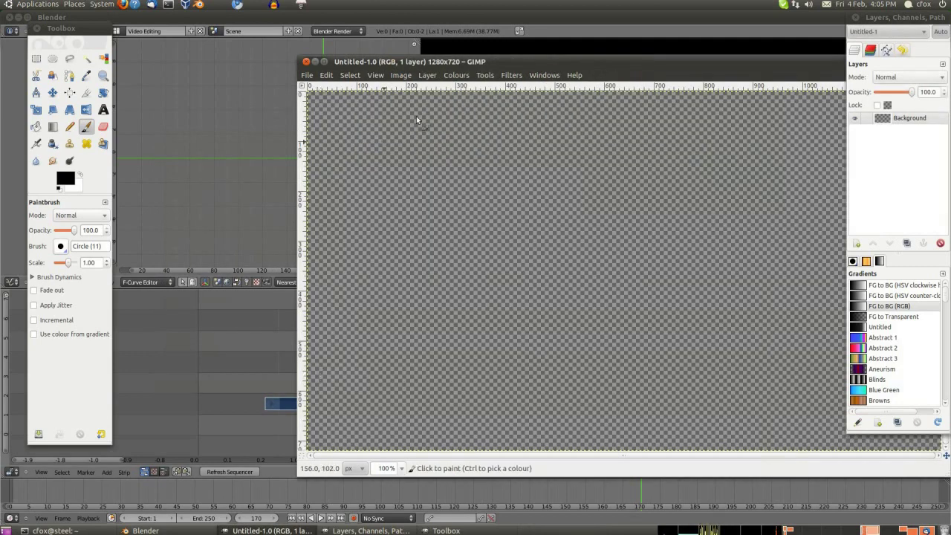
Add the text "Doggie Soccer" in the lower-left area of the canvas with the Text tool
{"action": "left_click_drag", "start_coordinate": [456, 62], "coordinate": [299, 69]}
{"action": "left_click", "coordinate": [104, 110]}
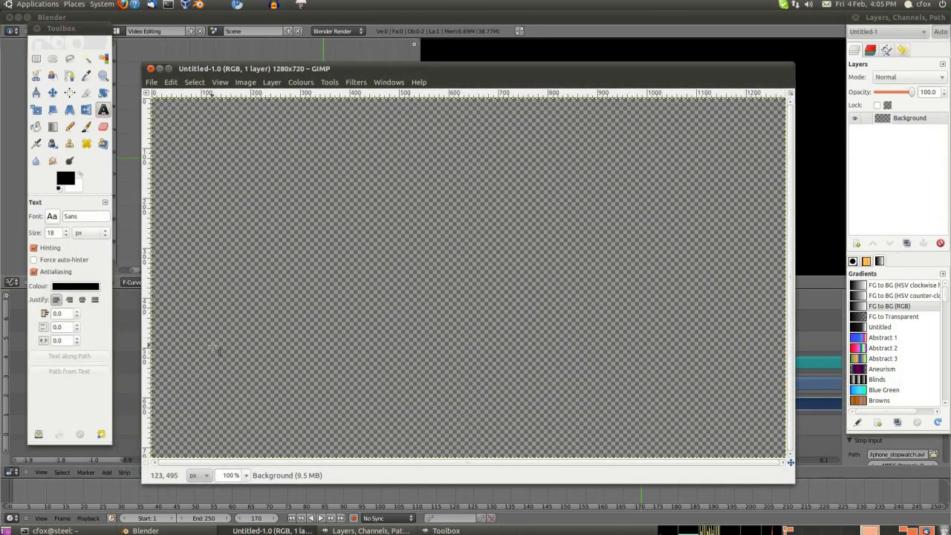
{"action": "left_click", "coordinate": [214, 347]}
{"action": "type", "text": "Doggie Soccer"}
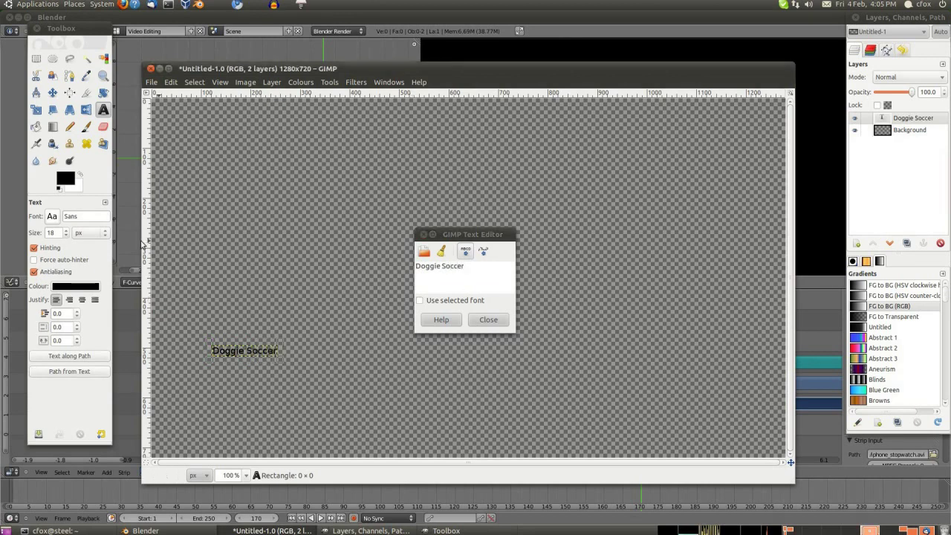
Change the title text's colour to white
{"action": "left_click", "coordinate": [85, 287]}
{"action": "left_click_drag", "start_coordinate": [420, 291], "coordinate": [437, 297]}
{"action": "left_click", "coordinate": [570, 339]}
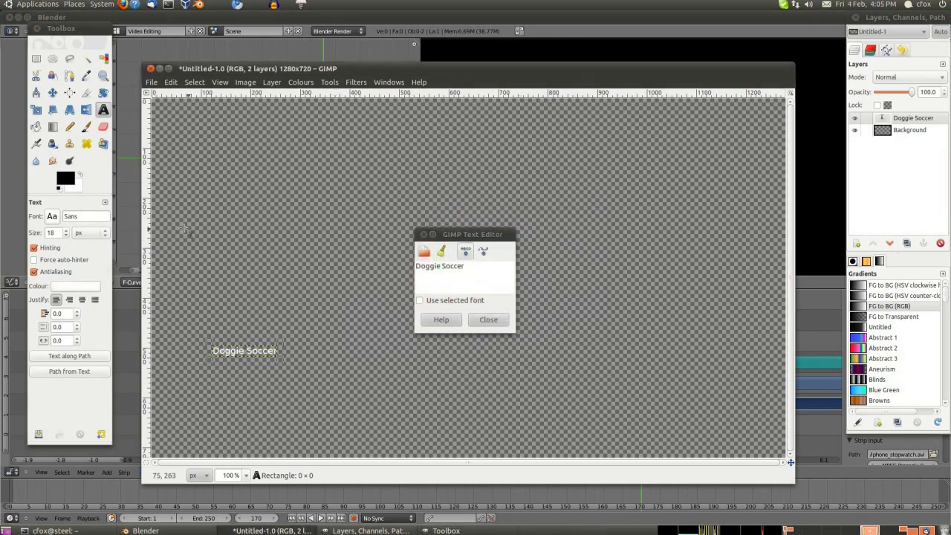
Set the title text's font to Ubuntu Bold and its size to 72 px
{"action": "left_click", "coordinate": [52, 216]}
{"action": "scroll", "coordinate": [103, 275], "scroll_direction": "down", "scroll_amount": 3}
{"action": "scroll", "coordinate": [102, 275], "scroll_direction": "down", "scroll_amount": 3}
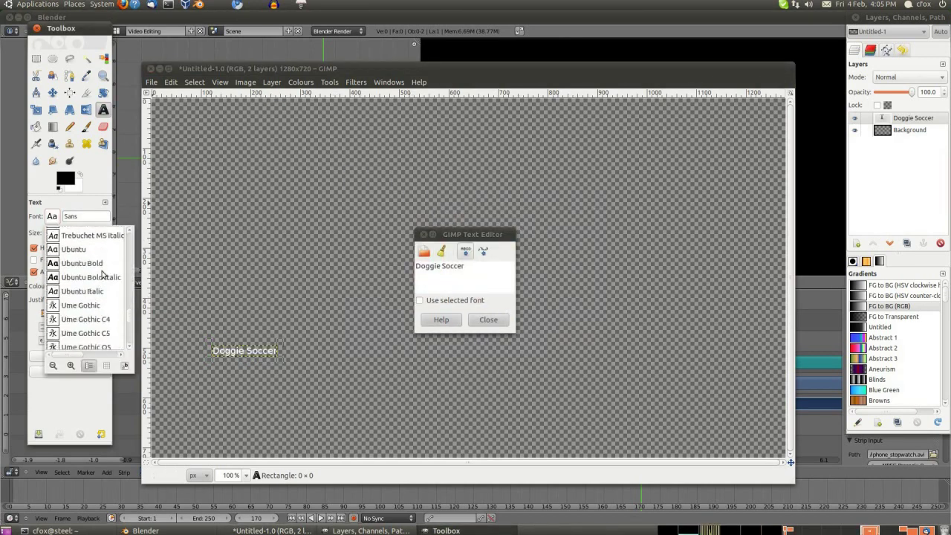
{"action": "left_click", "coordinate": [76, 264]}
{"action": "left_click", "coordinate": [43, 235]}
{"action": "type", "text": "7"}
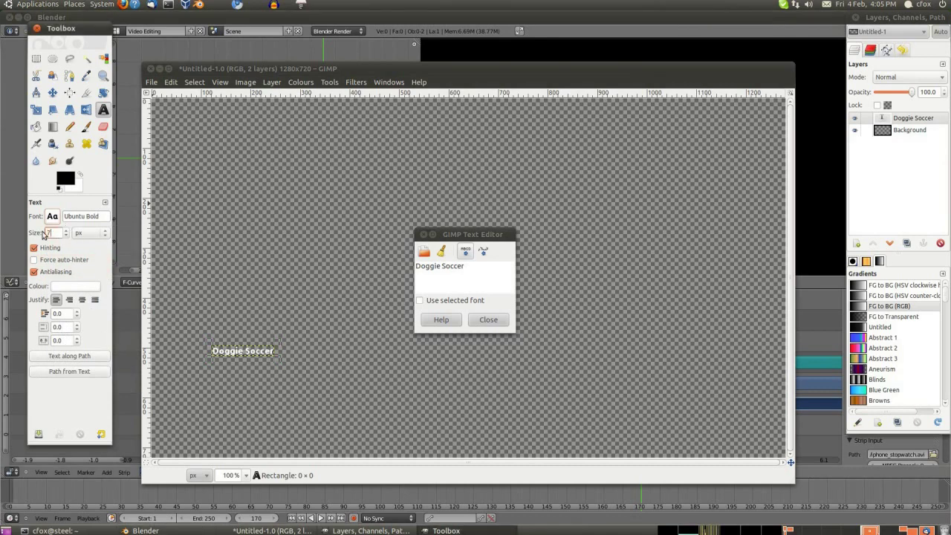
{"action": "type", "text": "2"}
Apply a Drop Shadow filter with its default settings to the title text
{"action": "left_click", "coordinate": [356, 82]}
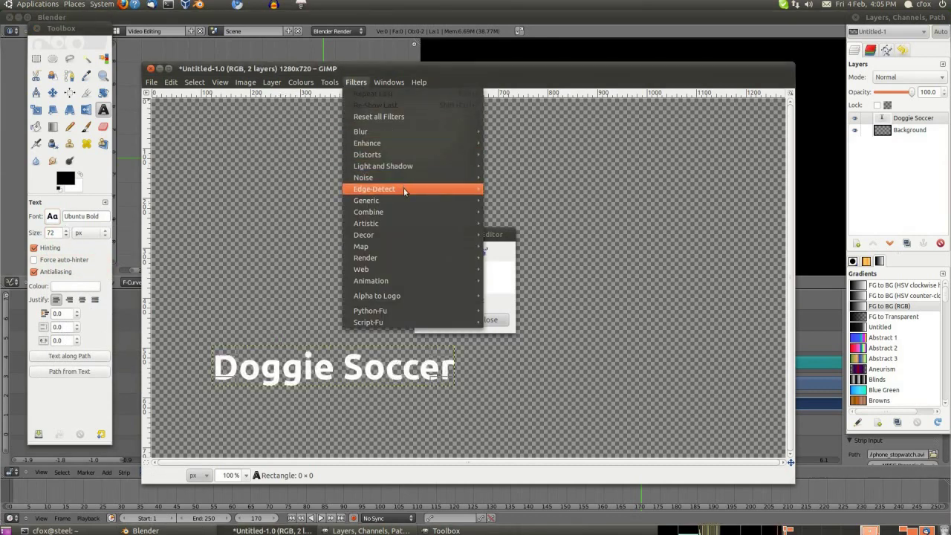
{"action": "mouse_move", "coordinate": [403, 165]}
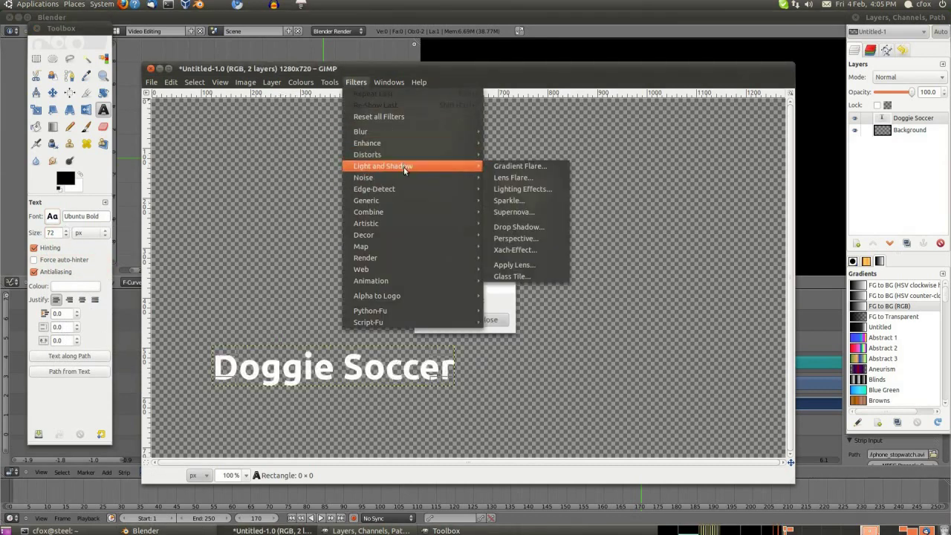
{"action": "left_click", "coordinate": [551, 227]}
{"action": "left_click", "coordinate": [533, 322]}
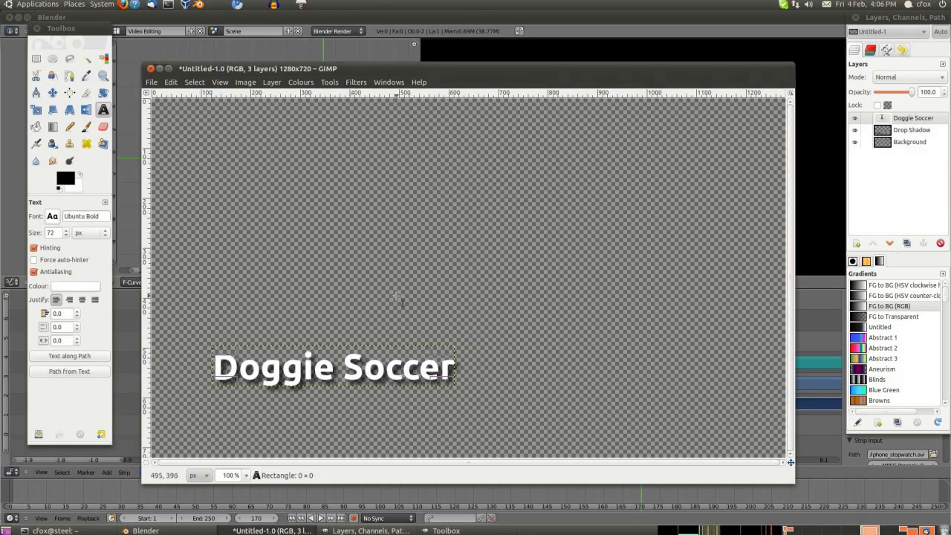
Save the image as title.png in the Media drive's Images folder, merging visible layers on export, and quit GIMP
{"action": "left_click", "coordinate": [150, 81]}
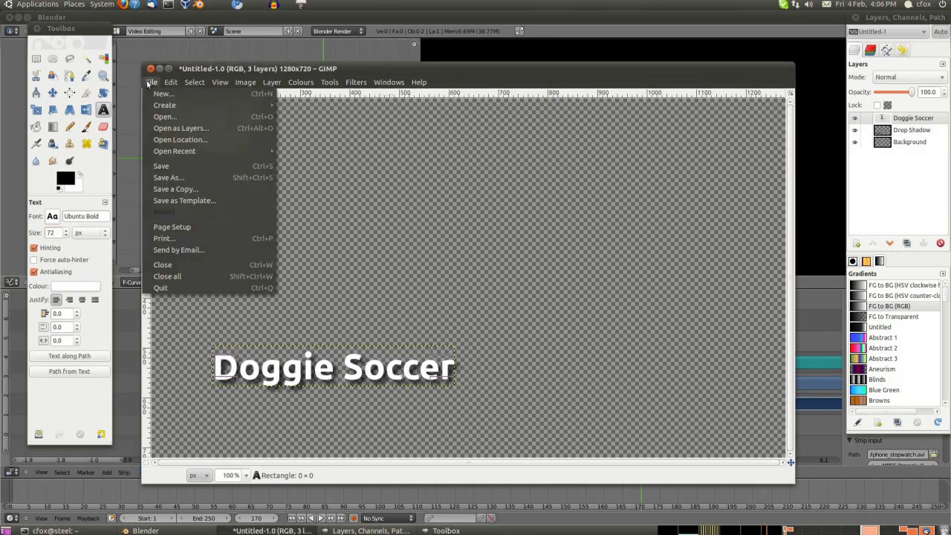
{"action": "left_click", "coordinate": [222, 175]}
{"action": "left_click", "coordinate": [333, 277]}
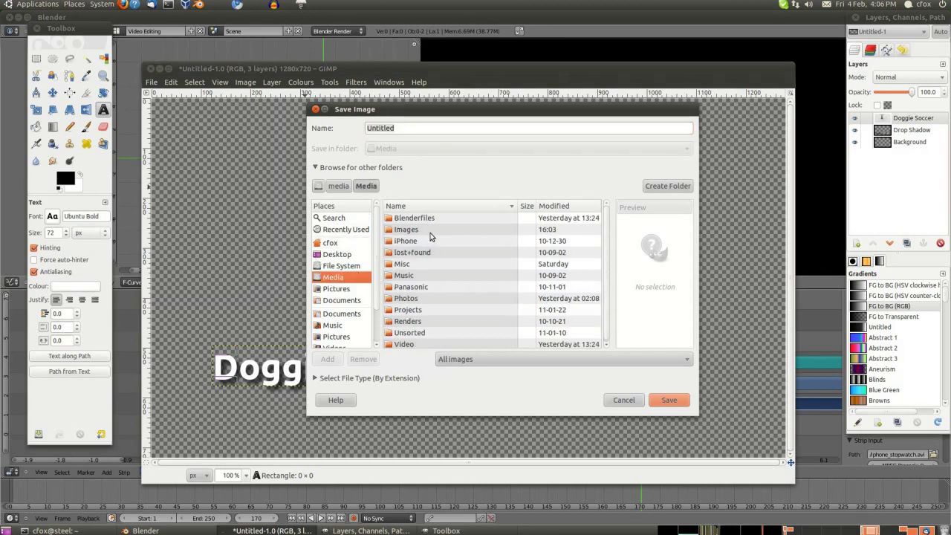
{"action": "double_click", "coordinate": [429, 231]}
{"action": "key", "text": "Return"}
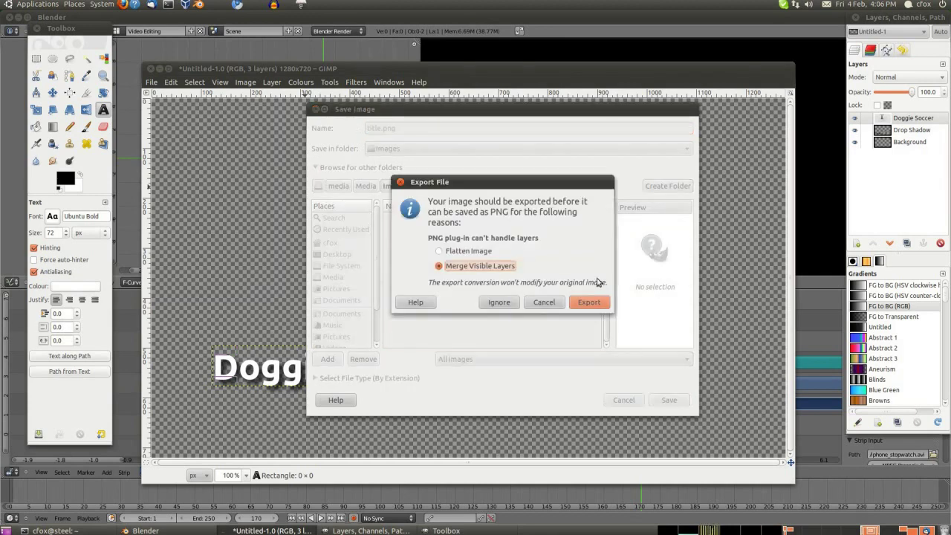
{"action": "left_click", "coordinate": [588, 302]}
{"action": "left_click", "coordinate": [564, 304]}
{"action": "key", "text": "ctrl+q"}
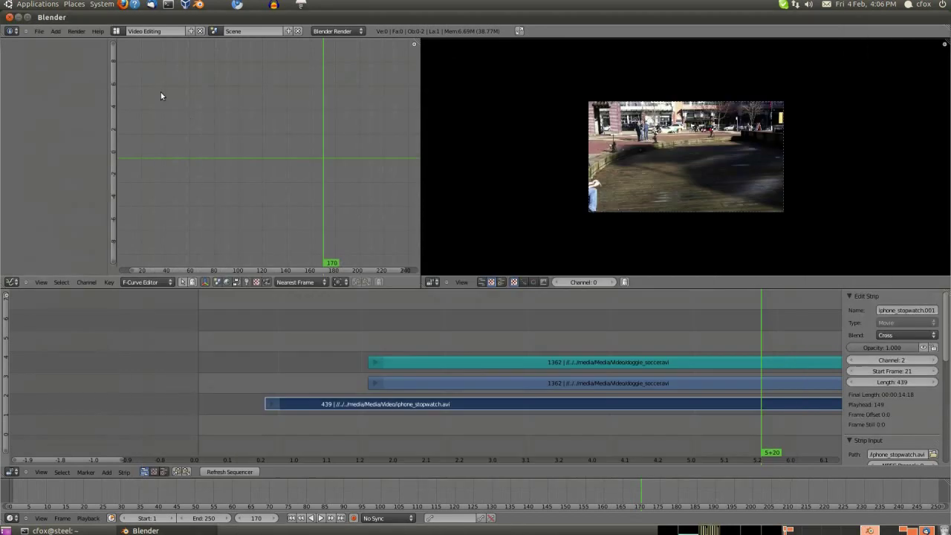
Add title.png from the Images folder as an image strip in channel 3 starting at frame 8
{"action": "left_click", "coordinate": [104, 472]}
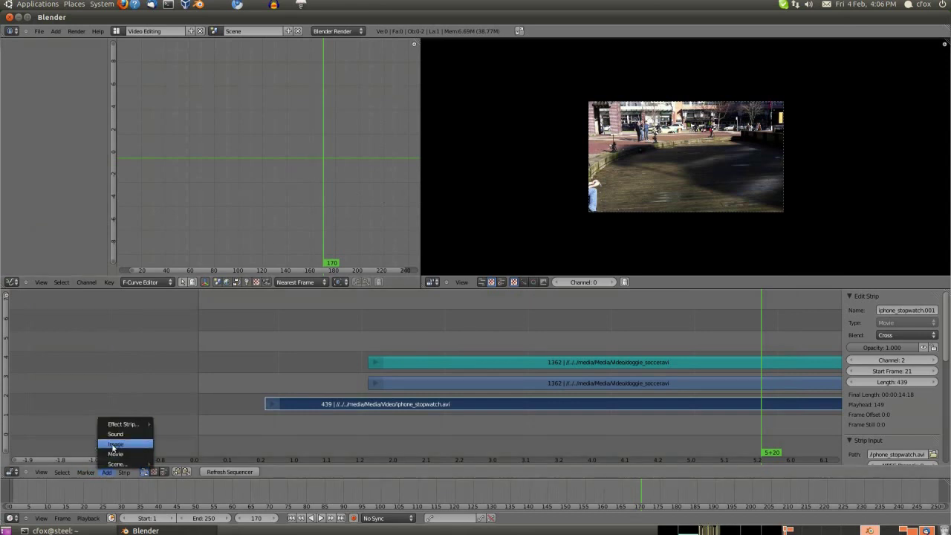
{"action": "left_click", "coordinate": [122, 447]}
{"action": "left_click", "coordinate": [25, 85]}
{"action": "left_click", "coordinate": [278, 122]}
{"action": "double_click", "coordinate": [210, 126]}
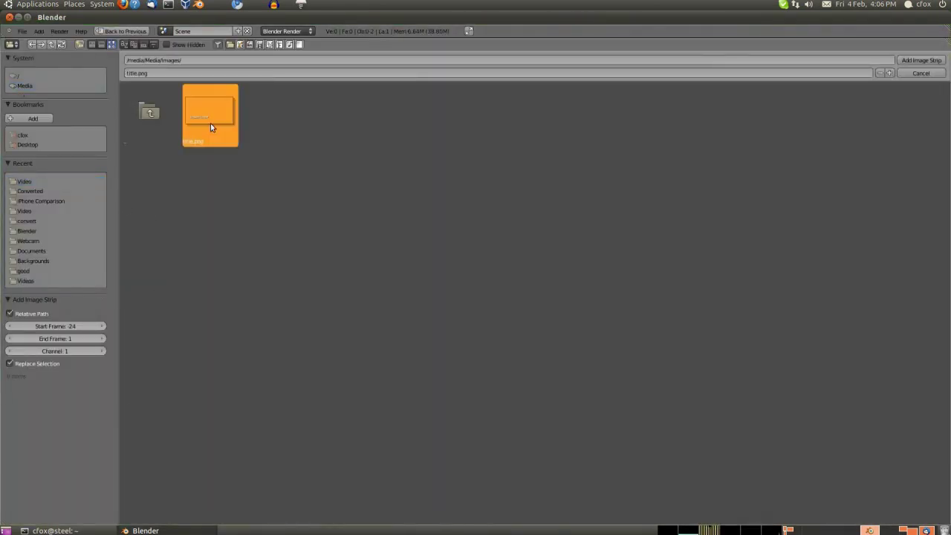
{"action": "key", "text": "g"}
{"action": "left_click", "coordinate": [275, 379]}
{"action": "left_click_drag", "start_coordinate": [272, 374], "coordinate": [298, 390]}
Add a black Color effect strip in channel 1 beneath the title, starting at frame 2
{"action": "left_click", "coordinate": [108, 472]}
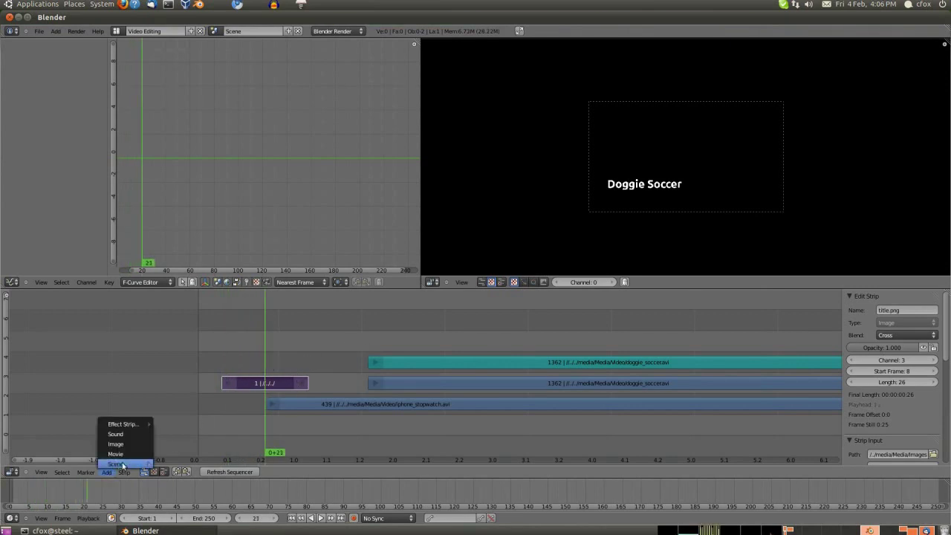
{"action": "mouse_move", "coordinate": [129, 425]}
{"action": "left_click", "coordinate": [188, 405]}
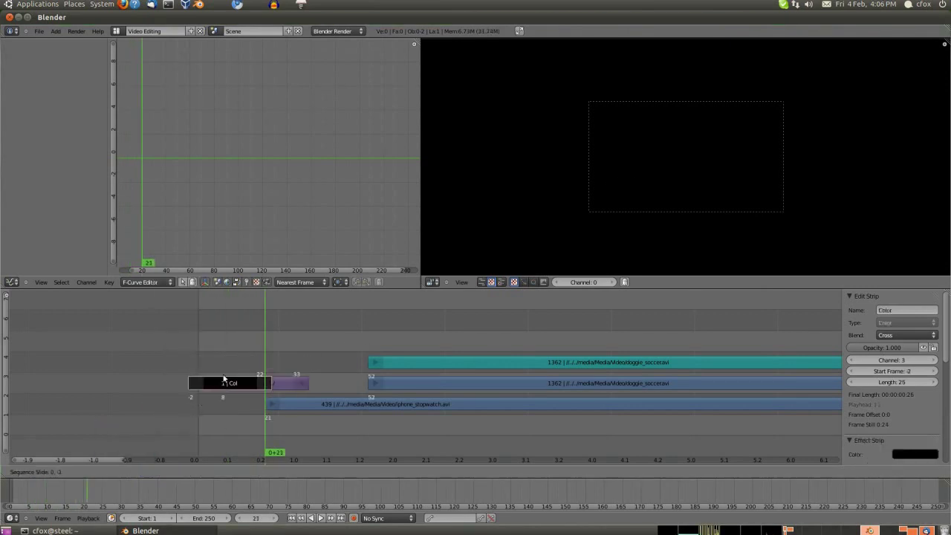
Set the title.png strip's blend mode to Alpha Over
{"action": "right_click", "coordinate": [260, 387]}
{"action": "left_click_drag", "start_coordinate": [266, 372], "coordinate": [286, 386]}
{"action": "scroll", "coordinate": [881, 416], "scroll_direction": "down", "scroll_amount": 5}
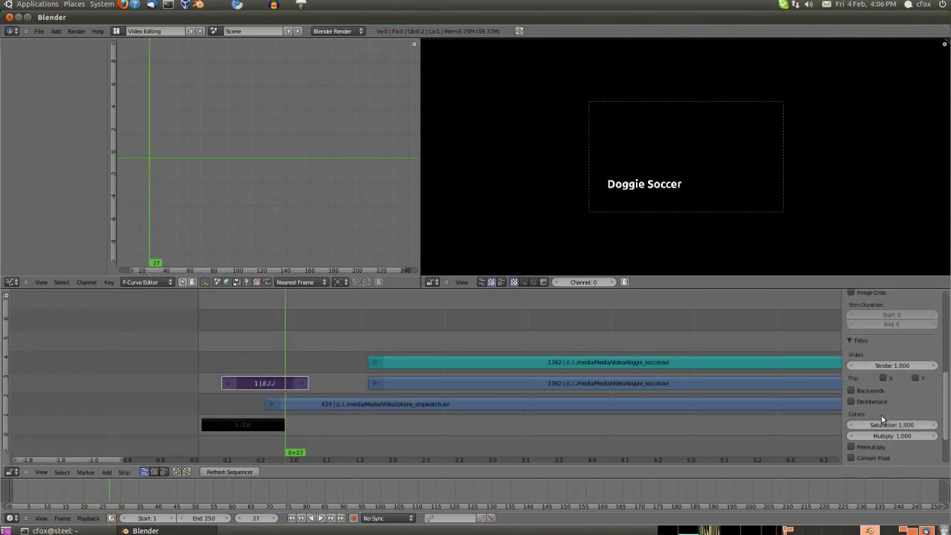
{"action": "scroll", "coordinate": [896, 387], "scroll_direction": "up", "scroll_amount": 5}
{"action": "left_click", "coordinate": [905, 335]}
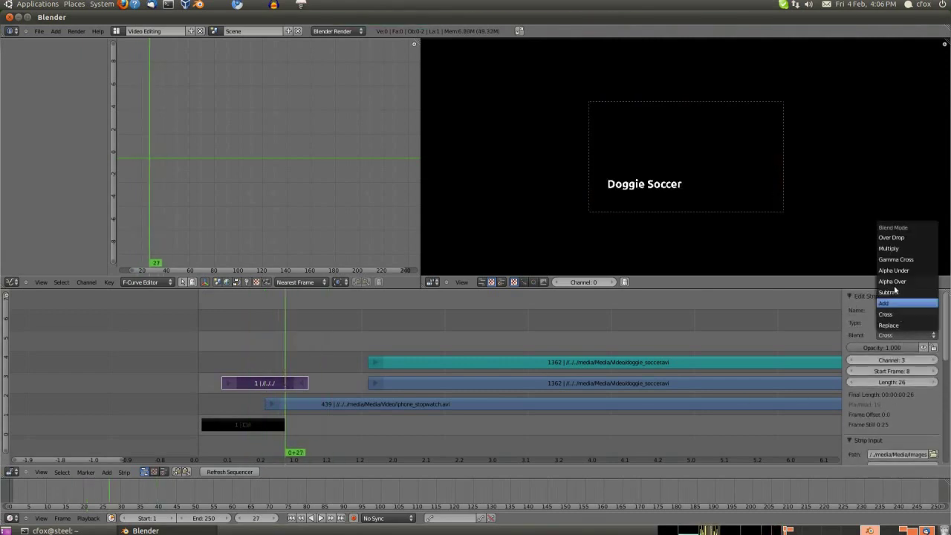
{"action": "left_click", "coordinate": [903, 283]}
Keyframe the title strip's opacity from 0 up to 1, then hold it and fade it back to 0 at frame 33
{"action": "left_click_drag", "start_coordinate": [429, 361], "coordinate": [305, 355]}
{"action": "key", "text": "Return"}
{"action": "key", "text": "i"}
{"action": "left_click", "coordinate": [881, 349]}
{"action": "type", "text": "1"}
{"action": "key", "text": "Return"}
{"action": "key", "text": "i"}
{"action": "left_click_drag", "start_coordinate": [878, 350], "coordinate": [806, 349]}
{"action": "key", "text": "i"}
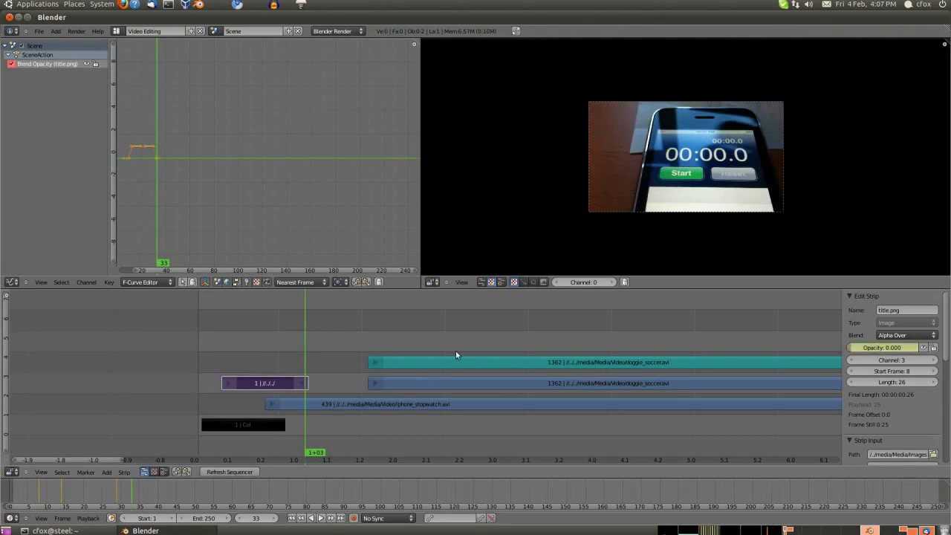
Keyframe the iphone_stopwatch strip's opacity from 0 to 1 so that it fades in beneath the title
{"action": "left_click_drag", "start_coordinate": [303, 359], "coordinate": [591, 386]}
{"action": "left_click", "coordinate": [312, 407]}
{"action": "type", "text": "0"}
{"action": "key", "text": "Return"}
{"action": "key", "text": "i"}
{"action": "double_click", "coordinate": [900, 348]}
{"action": "type", "text": "1"}
{"action": "key", "text": "Return"}
{"action": "key", "text": "i"}
Move the doggie_soccer video and sound strips together to start at frame 189, and set the current frame to 147
{"action": "right_click", "coordinate": [403, 383]}
{"action": "right_click", "coordinate": [414, 362], "text": "shift"}
{"action": "key", "text": "g"}
{"action": "left_click", "coordinate": [504, 365]}
{"action": "key", "text": "g"}
{"action": "left_click", "coordinate": [712, 383]}
{"action": "middle_click_drag", "start_coordinate": [642, 349], "coordinate": [479, 400]}
{"action": "key", "text": "g"}
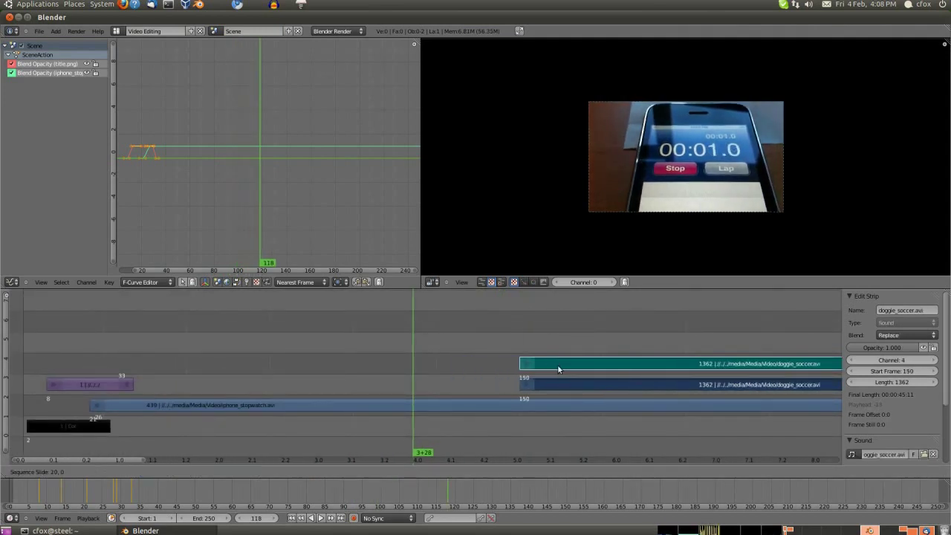
{"action": "left_click", "coordinate": [690, 371]}
{"action": "left_click_drag", "start_coordinate": [414, 374], "coordinate": [511, 387]}
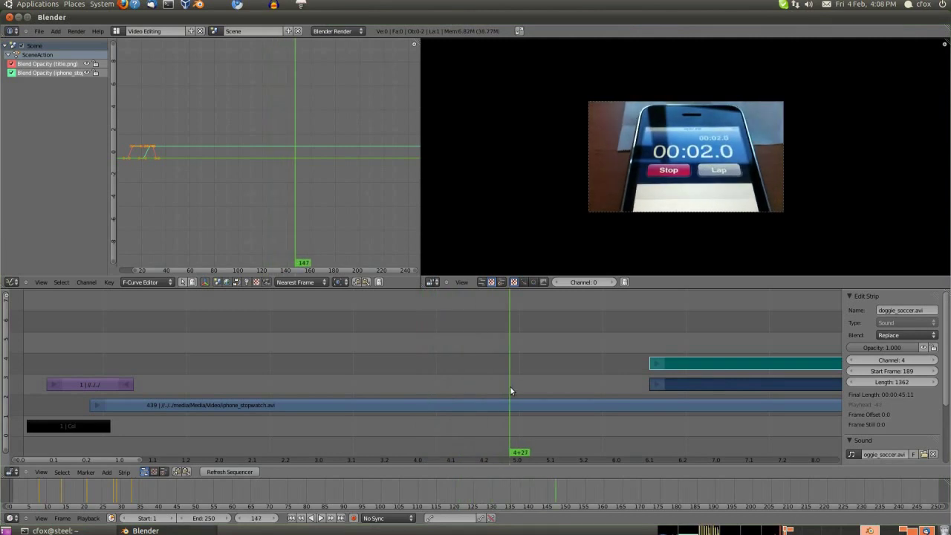
Cut the iphone_stopwatch strip at frame 147 and move the doggie_soccer video and sound strips to start at frame 152
{"action": "right_click", "coordinate": [516, 409]}
{"action": "key", "text": "k"}
{"action": "right_click", "coordinate": [677, 384]}
{"action": "right_click", "coordinate": [684, 364], "text": "shift"}
{"action": "key", "text": "g"}
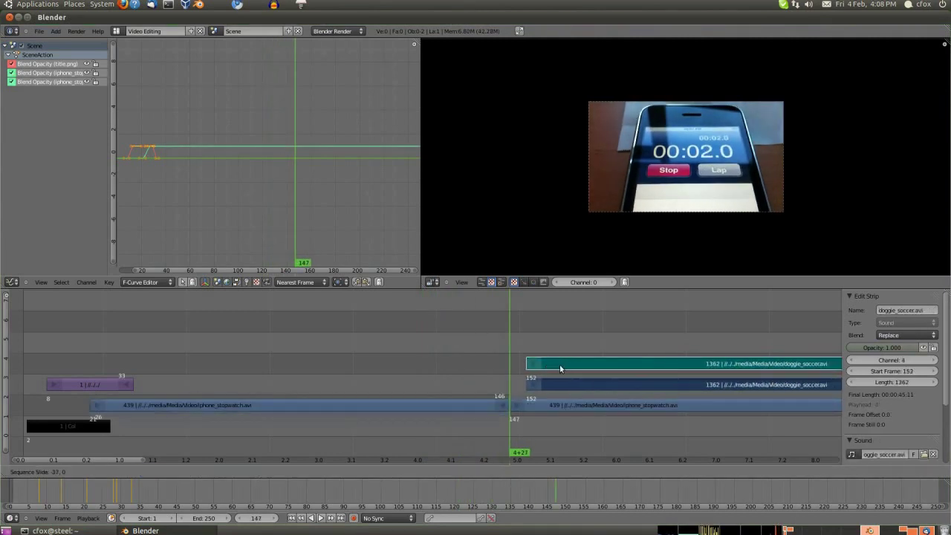
{"action": "left_click", "coordinate": [561, 366]}
Set the current frame to 117 and move the doggie_soccer video and sound strips to start there
{"action": "left_click", "coordinate": [481, 364]}
{"action": "left_click_drag", "start_coordinate": [479, 360], "coordinate": [411, 360]}
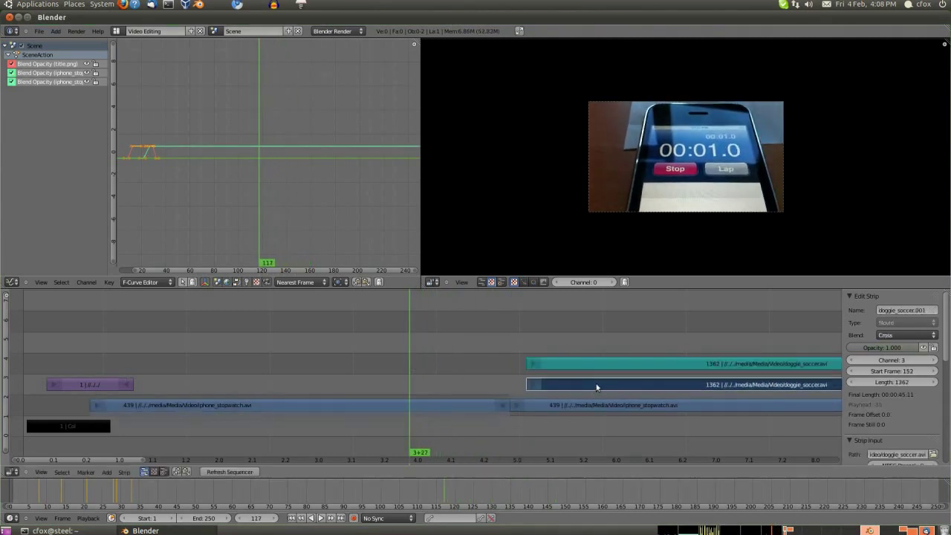
{"action": "key", "text": "g"}
{"action": "left_click", "coordinate": [483, 364]}
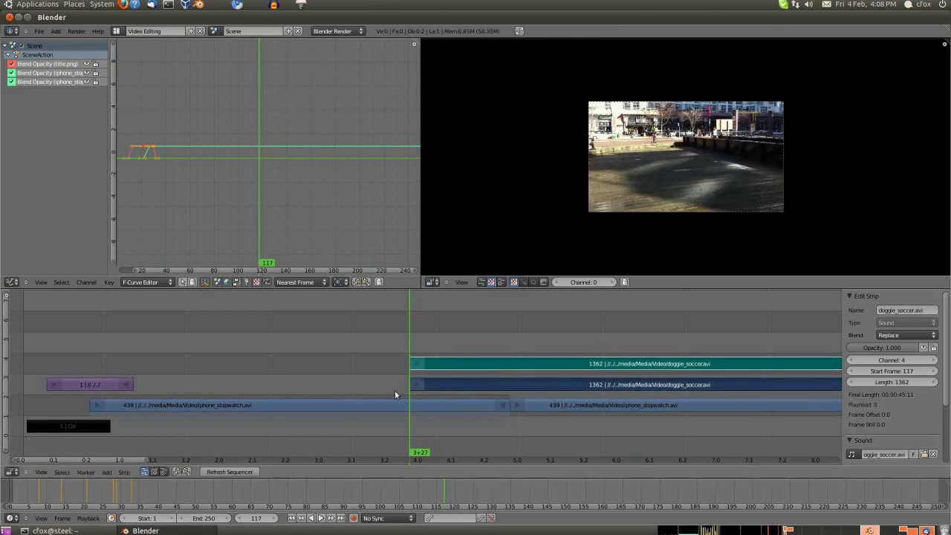
Add a Gamma Cross effect strip from the iphone_stopwatch strip to the overlapping doggie_soccer video strip
{"action": "right_click", "coordinate": [446, 387]}
{"action": "left_click", "coordinate": [106, 472]}
{"action": "mouse_move", "coordinate": [134, 425]}
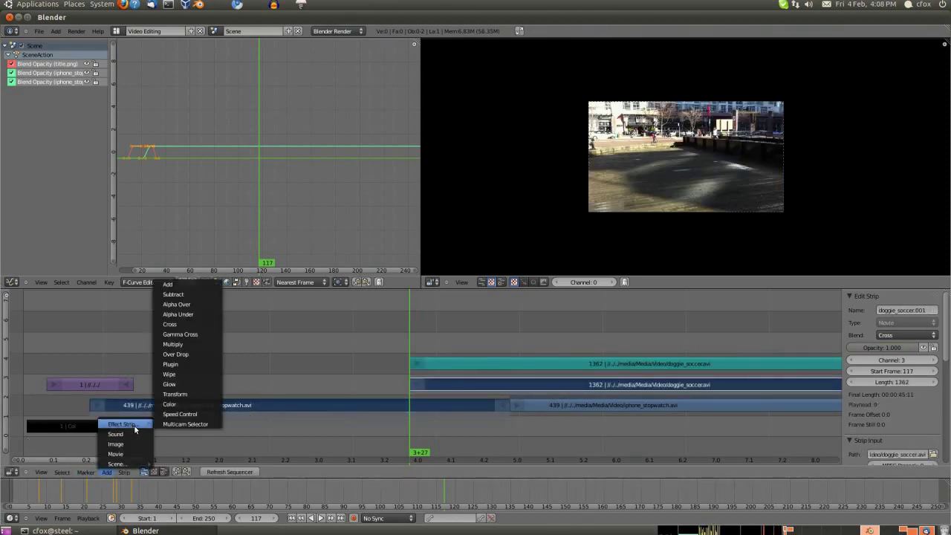
{"action": "left_click", "coordinate": [190, 337]}
Scrub from the Gamma Cross through the doggie_soccer clip to frame 439 to review the transition and footage
{"action": "left_click_drag", "start_coordinate": [362, 334], "coordinate": [787, 341]}
{"action": "middle_click_drag", "start_coordinate": [788, 340], "coordinate": [362, 343]}
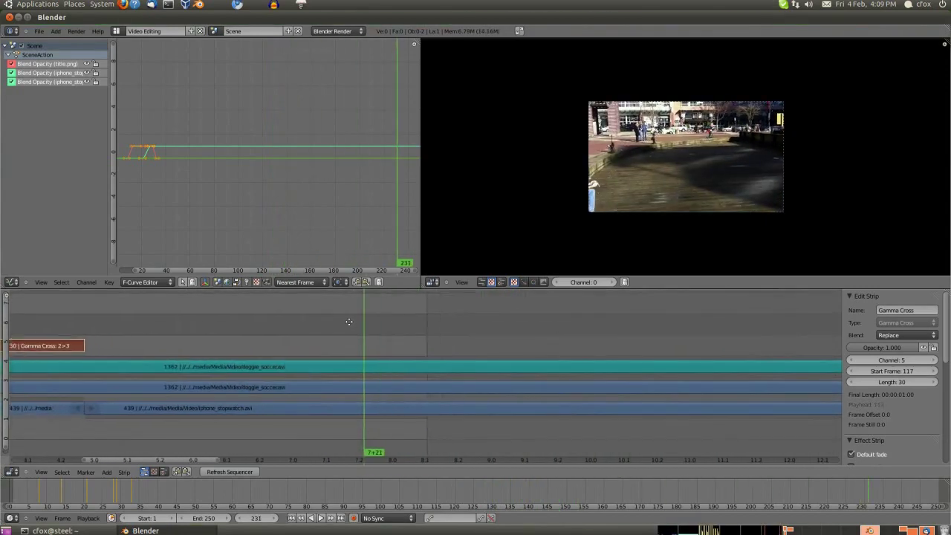
{"action": "left_click_drag", "start_coordinate": [364, 327], "coordinate": [831, 338]}
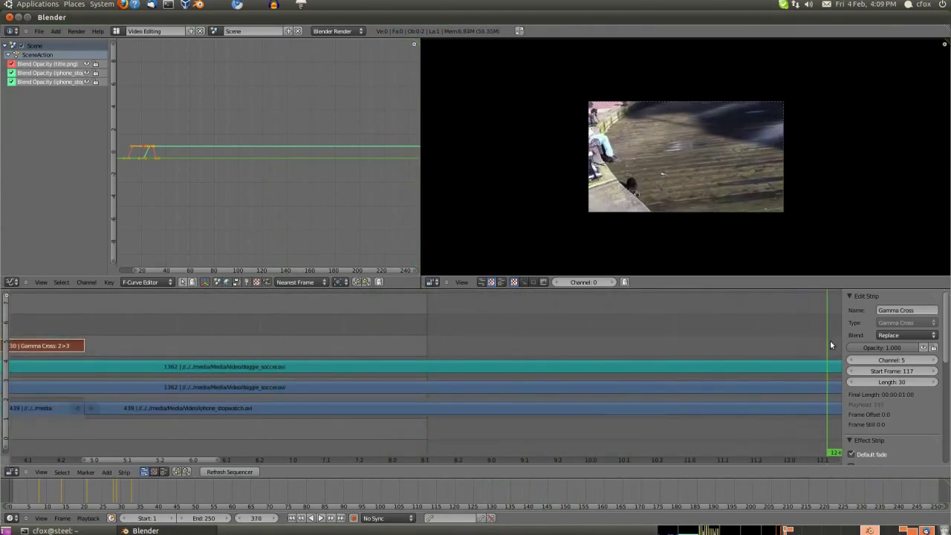
{"action": "scroll", "coordinate": [831, 339], "scroll_direction": "down", "scroll_amount": 3, "text": "ctrl"}
{"action": "left_click_drag", "start_coordinate": [536, 340], "coordinate": [789, 402]}
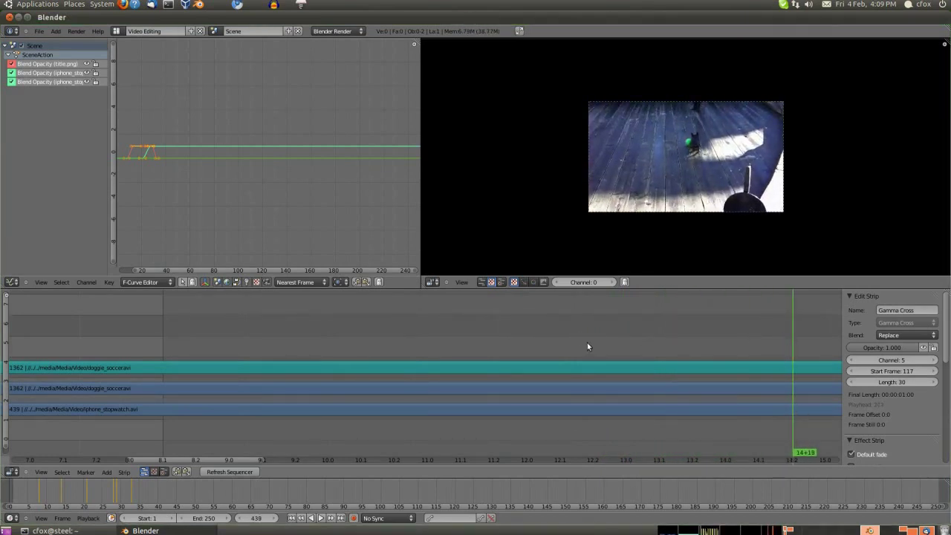
{"action": "middle_click_drag", "start_coordinate": [625, 351], "coordinate": [394, 353]}
Shorten the second iphone_stopwatch segment by moving its end handle back toward the cut
{"action": "right_click", "coordinate": [625, 406]}
{"action": "key", "text": "g"}
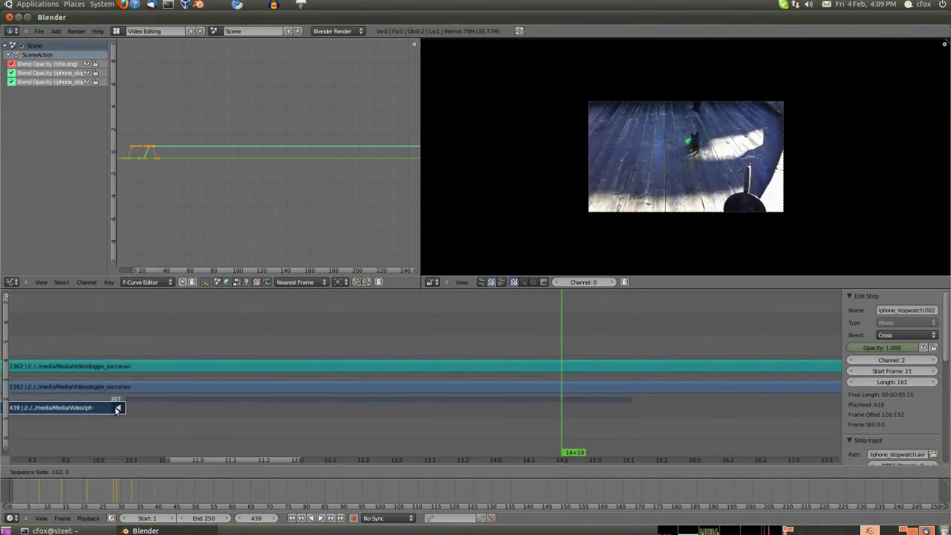
{"action": "left_click", "coordinate": [81, 405]}
{"action": "middle_click_drag", "start_coordinate": [60, 345], "coordinate": [656, 342]}
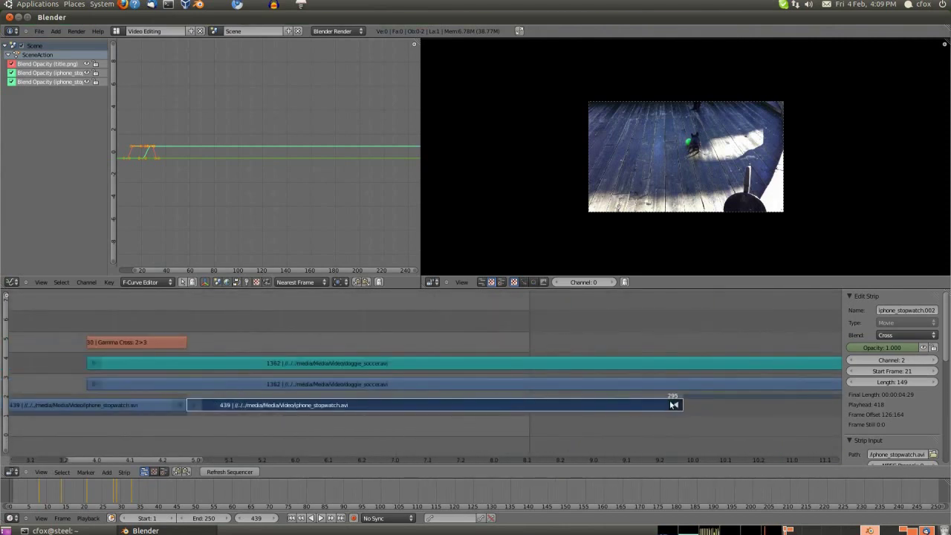
{"action": "right_click_drag", "start_coordinate": [677, 408], "coordinate": [346, 413]}
Delete the second iphone_stopwatch segment that follows the cut at frame 147
{"action": "left_click_drag", "start_coordinate": [80, 337], "coordinate": [147, 336]}
{"action": "right_click", "coordinate": [259, 407]}
{"action": "key", "text": "x"}
{"action": "left_click", "coordinate": [259, 408]}
Cut the doggie_soccer video and sound strips together at frame 473
{"action": "mouse_move", "coordinate": [67, 327]}
{"action": "left_mouse_down"}
{"action": "mouse_move", "coordinate": [390, 347]}
{"action": "mouse_move", "coordinate": [658, 335]}
{"action": "left_mouse_up"}
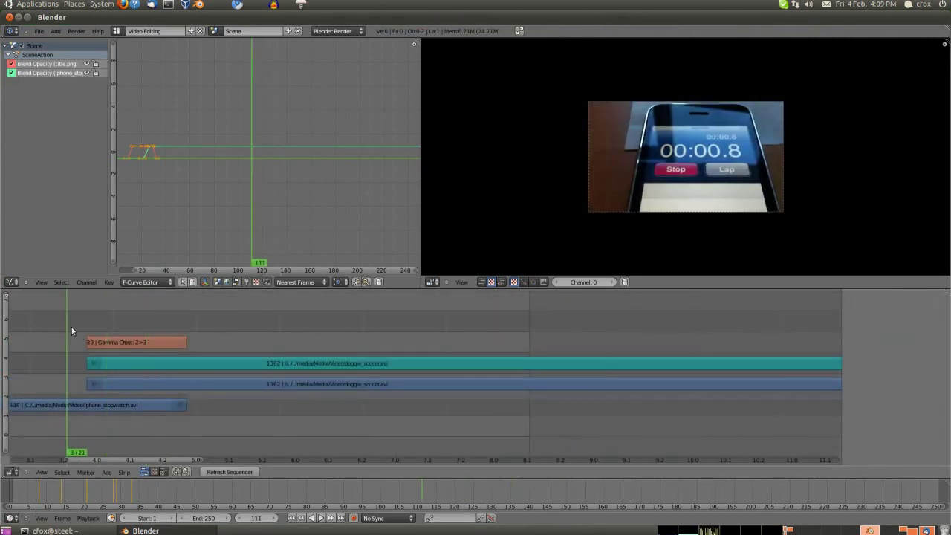
{"action": "middle_click_drag", "start_coordinate": [762, 314], "coordinate": [191, 310]}
{"action": "left_click_drag", "start_coordinate": [191, 315], "coordinate": [745, 382]}
{"action": "right_click", "coordinate": [746, 382]}
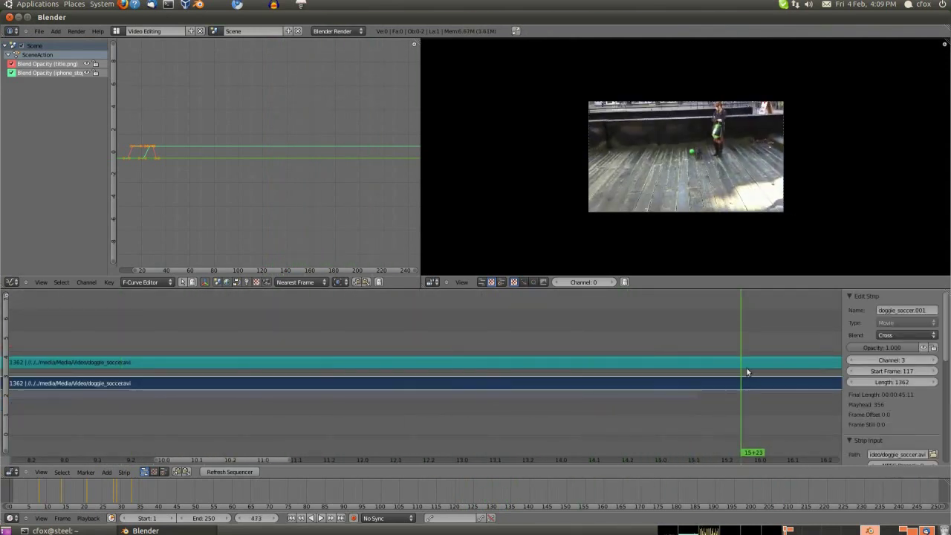
{"action": "right_click", "coordinate": [746, 363], "text": "shift"}
{"action": "key", "text": "k"}
Delete the remaining doggie_soccer video and sound segments after the cut at frame 473
{"action": "right_click", "coordinate": [770, 383]}
{"action": "key", "text": "x"}
{"action": "left_click", "coordinate": [771, 382]}
{"action": "right_click", "coordinate": [769, 364]}
{"action": "key", "text": "x"}
{"action": "left_click", "coordinate": [769, 362]}
Add a black Color strip on channel 2 starting at frame 457, beneath the end of the doggie_soccer clip
{"action": "mouse_move", "coordinate": [736, 350]}
{"action": "left_mouse_down"}
{"action": "mouse_move", "coordinate": [703, 335]}
{"action": "mouse_move", "coordinate": [727, 344]}
{"action": "left_mouse_up"}
{"action": "left_click", "coordinate": [103, 474]}
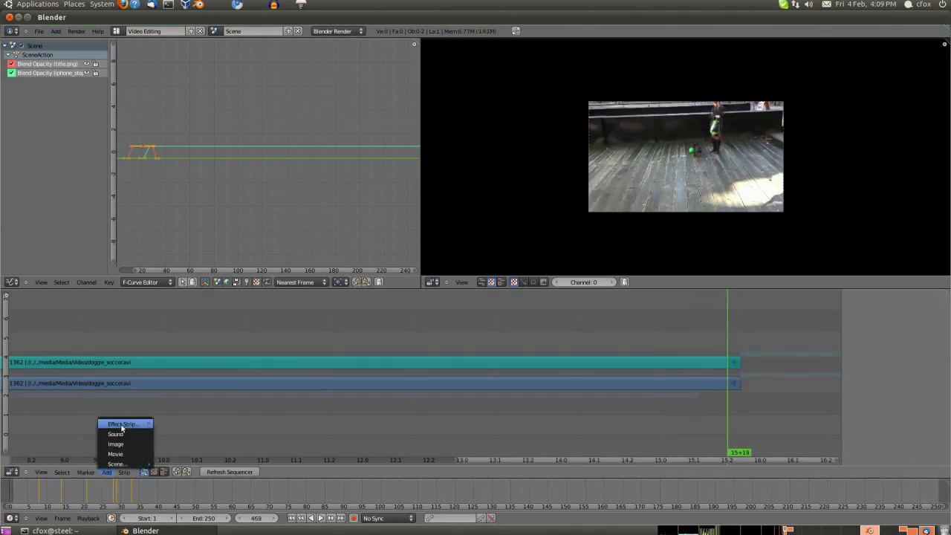
{"action": "mouse_move", "coordinate": [123, 424]}
{"action": "left_click", "coordinate": [186, 405]}
{"action": "left_click", "coordinate": [767, 418]}
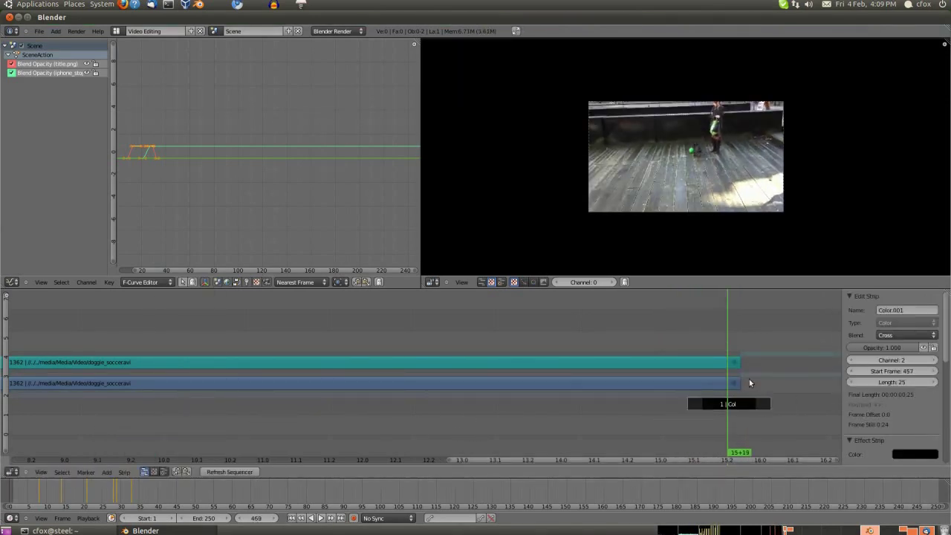
Keyframe the doggie_soccer video strip's opacity from 1 at frame 463 to 0 at frame 472 to fade it out
{"action": "right_click", "coordinate": [735, 383]}
{"action": "left_click", "coordinate": [710, 344]}
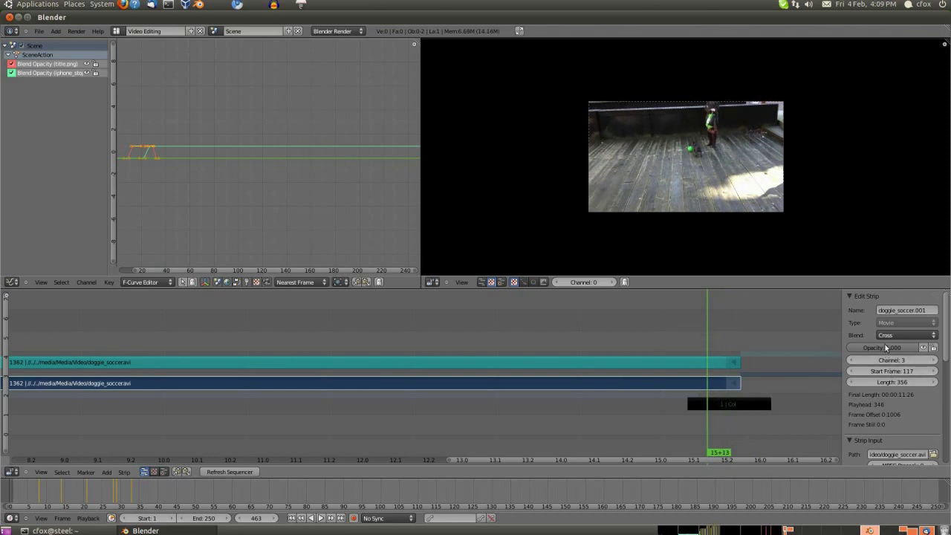
{"action": "key", "text": "i"}
{"action": "left_click", "coordinate": [724, 344]}
{"action": "left_click", "coordinate": [738, 341]}
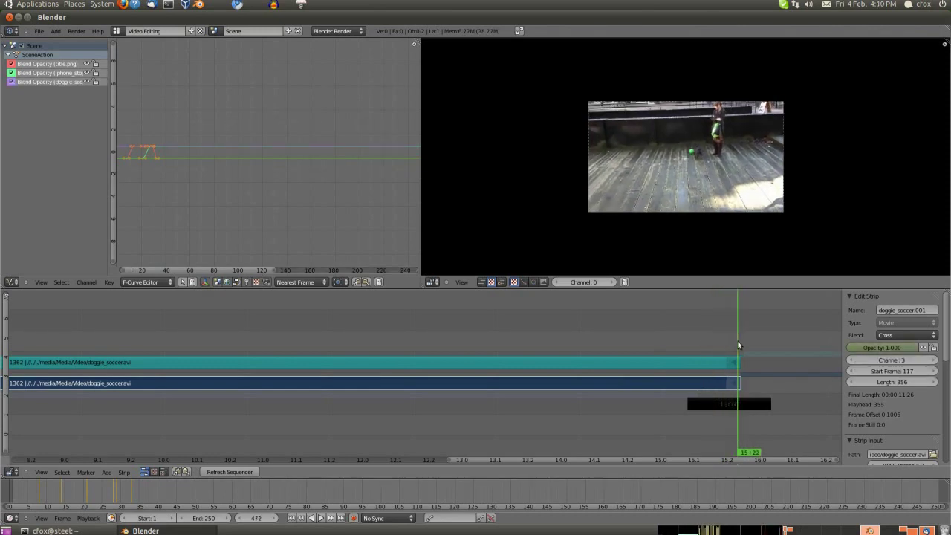
Scrub back and forth through the edit to review the doggie_soccer clip and its closing fade
{"action": "left_click", "coordinate": [706, 343]}
{"action": "left_click_drag", "start_coordinate": [706, 341], "coordinate": [549, 336]}
{"action": "middle_click_drag", "start_coordinate": [422, 323], "coordinate": [766, 322]}
{"action": "middle_click_drag", "start_coordinate": [104, 321], "coordinate": [485, 315]}
{"action": "left_click_drag", "start_coordinate": [537, 315], "coordinate": [658, 318]}
{"action": "middle_click_drag", "start_coordinate": [743, 321], "coordinate": [255, 324]}
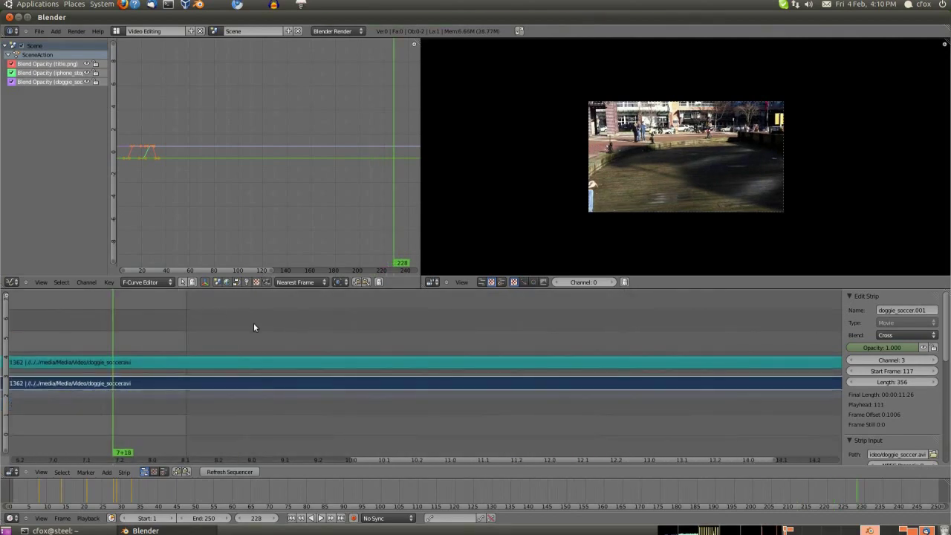
{"action": "left_click_drag", "start_coordinate": [255, 325], "coordinate": [701, 325]}
{"action": "middle_click_drag", "start_coordinate": [700, 325], "coordinate": [359, 330]}
Move the current frame to 475, just past the last clip, and set the scene's end frame to 475
{"action": "left_click_drag", "start_coordinate": [359, 329], "coordinate": [532, 329]}
{"action": "left_click", "coordinate": [212, 519]}
{"action": "type", "text": "475"}
{"action": "key", "text": "Return"}
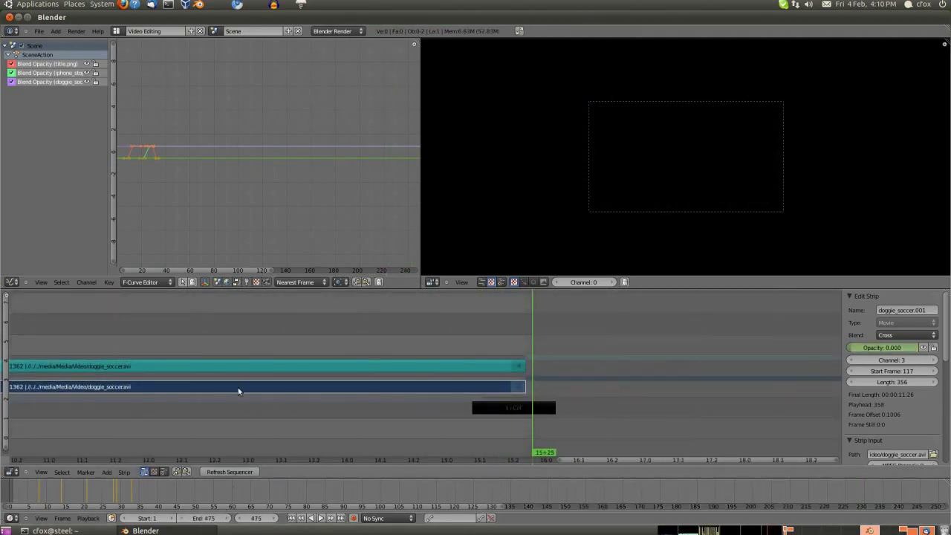
Scrub the edit from its beginning through the crossfade to frame 201 to review the sequence
{"action": "middle_click_drag", "start_coordinate": [234, 364], "coordinate": [526, 368]}
{"action": "middle_click_drag", "start_coordinate": [223, 346], "coordinate": [809, 339]}
{"action": "scroll", "coordinate": [149, 348], "scroll_direction": "left", "scroll_amount": 10, "text": "ctrl"}
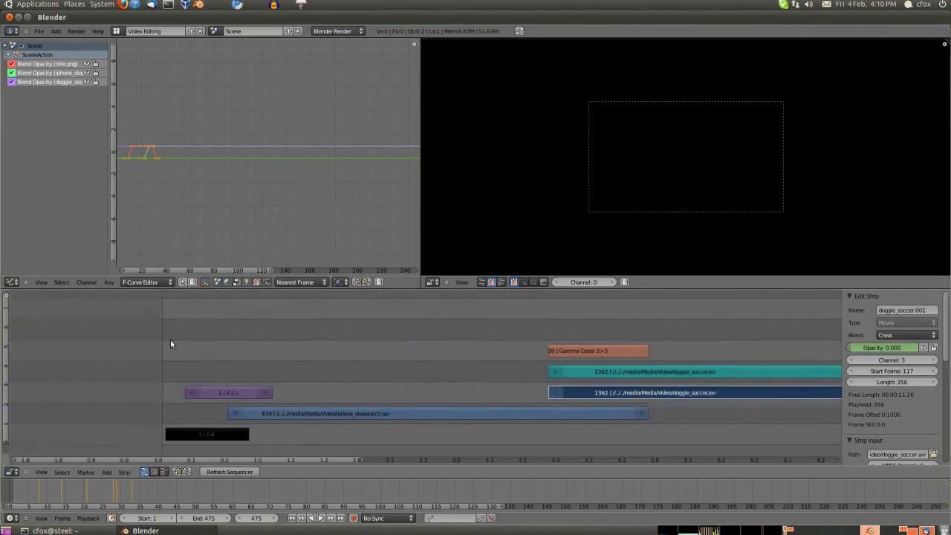
{"action": "left_click_drag", "start_coordinate": [191, 343], "coordinate": [726, 357]}
{"action": "middle_click_drag", "start_coordinate": [803, 336], "coordinate": [404, 333]}
{"action": "left_click_drag", "start_coordinate": [404, 332], "coordinate": [368, 429]}
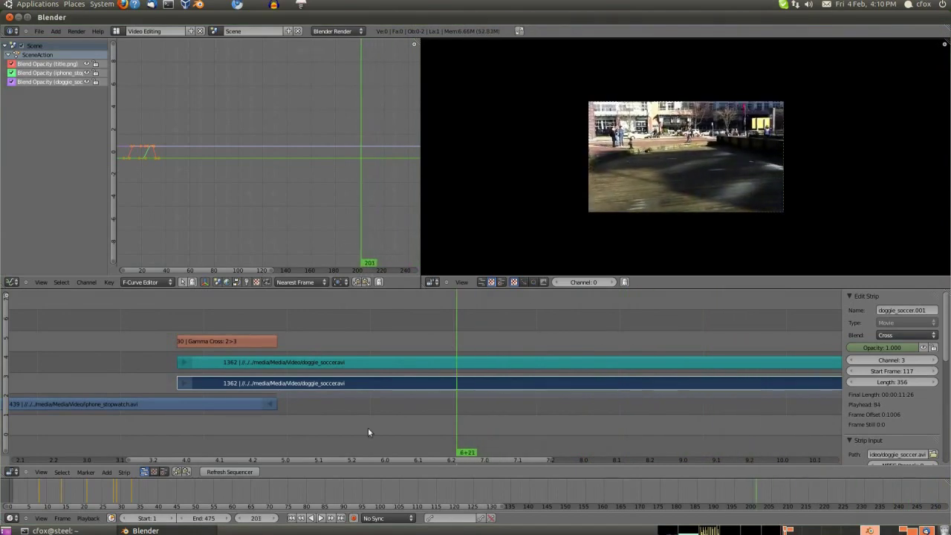
Launch GIMP Image Editor
{"action": "left_click", "coordinate": [12, 3]}
{"action": "mouse_move", "coordinate": [30, 43]}
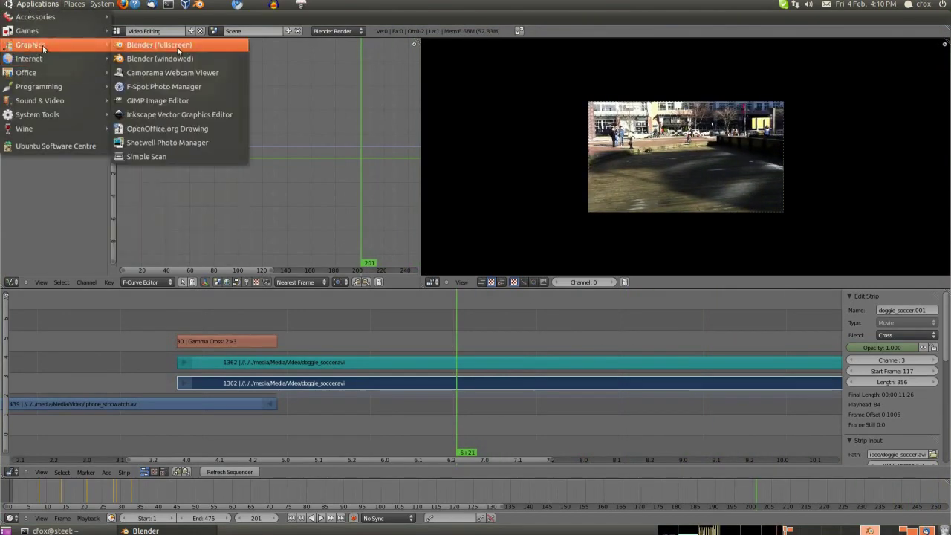
{"action": "left_click", "coordinate": [174, 99]}
Create a new 1280 × 720 pixel image filled with transparency
{"action": "left_click", "coordinate": [395, 75]}
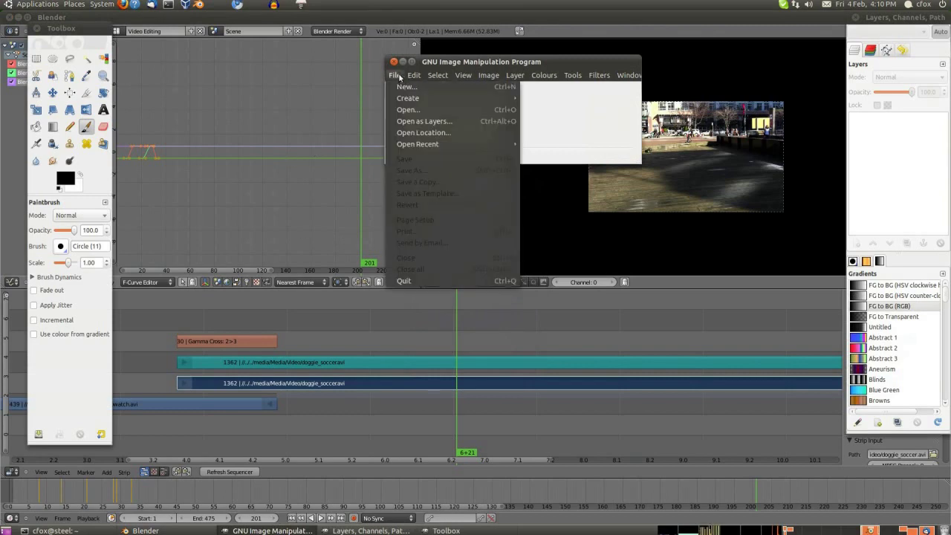
{"action": "left_click", "coordinate": [398, 88]}
{"action": "type", "text": "1280"}
{"action": "key", "text": "Tab"}
{"action": "type", "text": "72"}
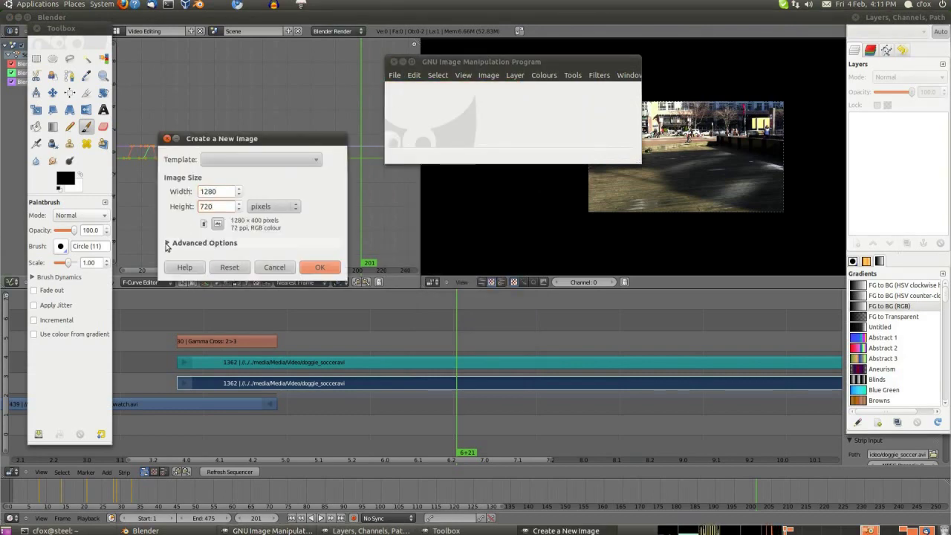
{"action": "left_click", "coordinate": [168, 244]}
{"action": "left_click", "coordinate": [279, 309]}
{"action": "left_click", "coordinate": [267, 334]}
{"action": "left_click", "coordinate": [320, 376]}
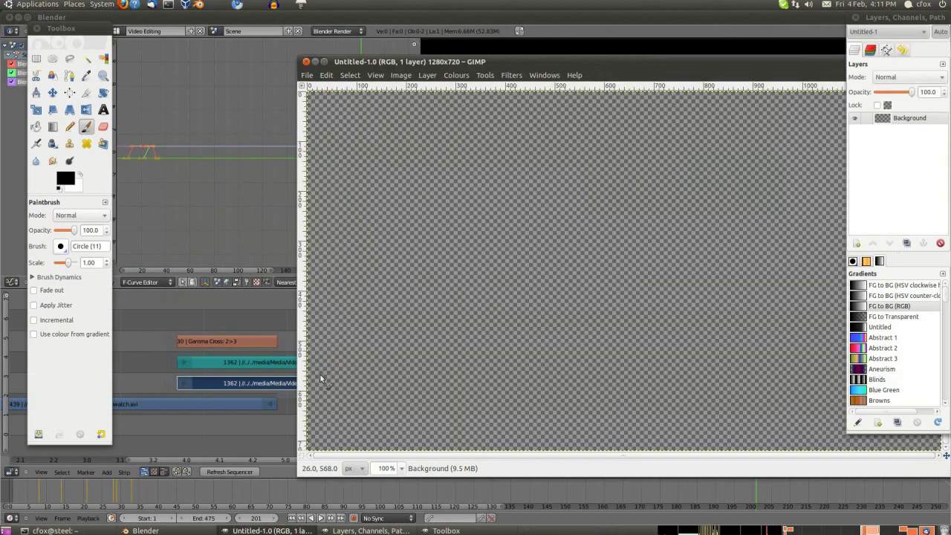
Choose the Text tool and set its text colour to white (ffffff)
{"action": "left_click_drag", "start_coordinate": [466, 62], "coordinate": [323, 62]}
{"action": "left_click", "coordinate": [66, 179]}
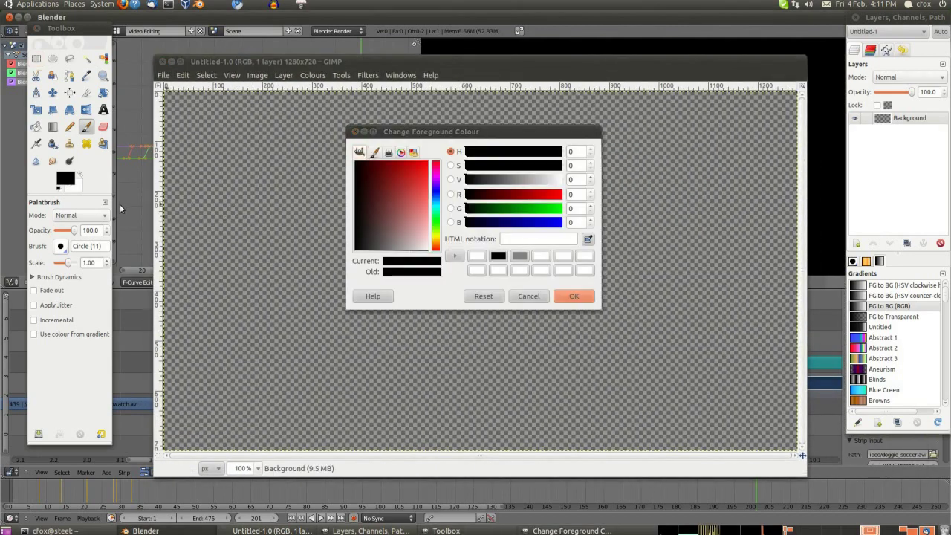
{"action": "left_click", "coordinate": [106, 112]}
{"action": "left_click", "coordinate": [72, 288]}
{"action": "left_click_drag", "start_coordinate": [427, 278], "coordinate": [432, 299]}
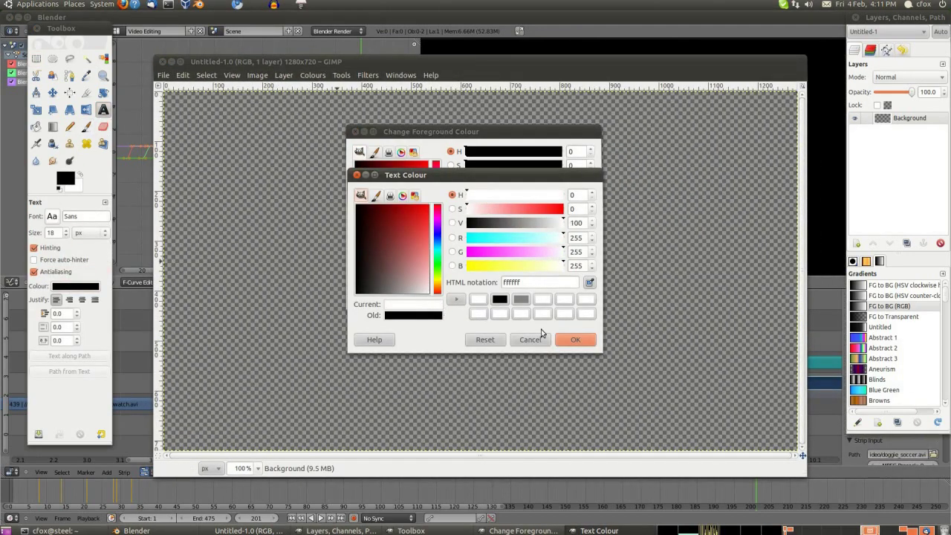
{"action": "left_click", "coordinate": [569, 338]}
Set the text font to Ubuntu Bold and its size to 72 px
{"action": "left_click", "coordinate": [52, 216]}
{"action": "scroll", "coordinate": [103, 290], "scroll_direction": "down", "scroll_amount": 5}
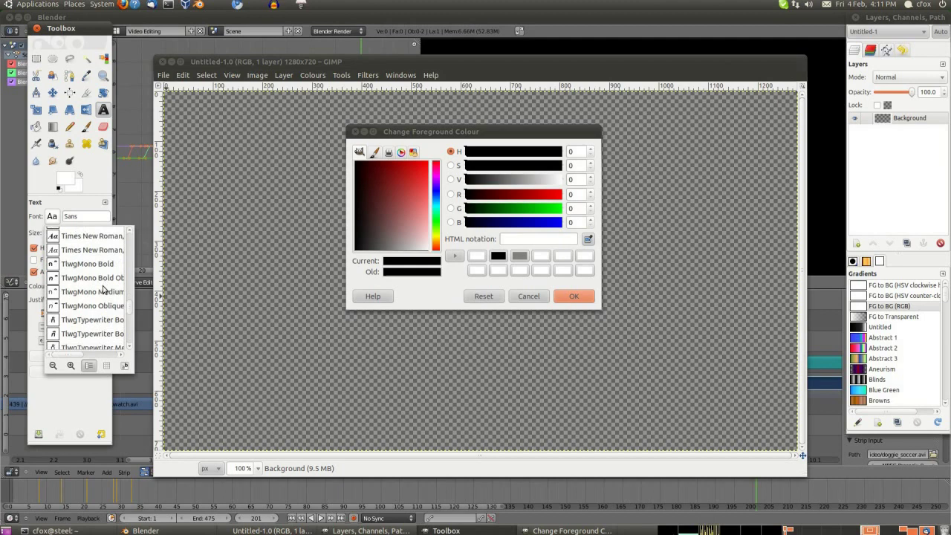
{"action": "scroll", "coordinate": [103, 290], "scroll_direction": "down", "scroll_amount": 2}
{"action": "left_click", "coordinate": [65, 251]}
{"action": "key", "text": "BackSpace"}
{"action": "type", "text": "72"}
Add the text "Cute, no?" to the canvas
{"action": "left_click", "coordinate": [301, 335]}
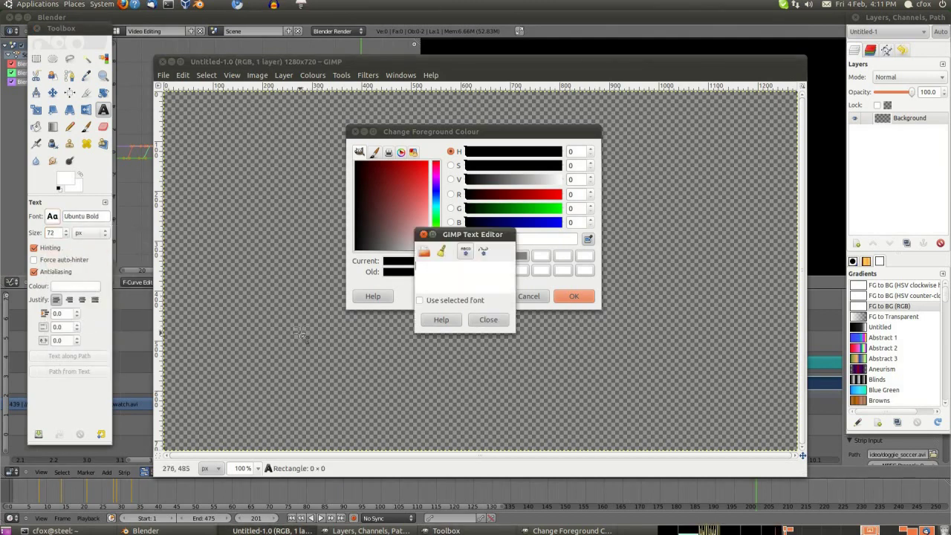
{"action": "type", "text": "Isn't"}
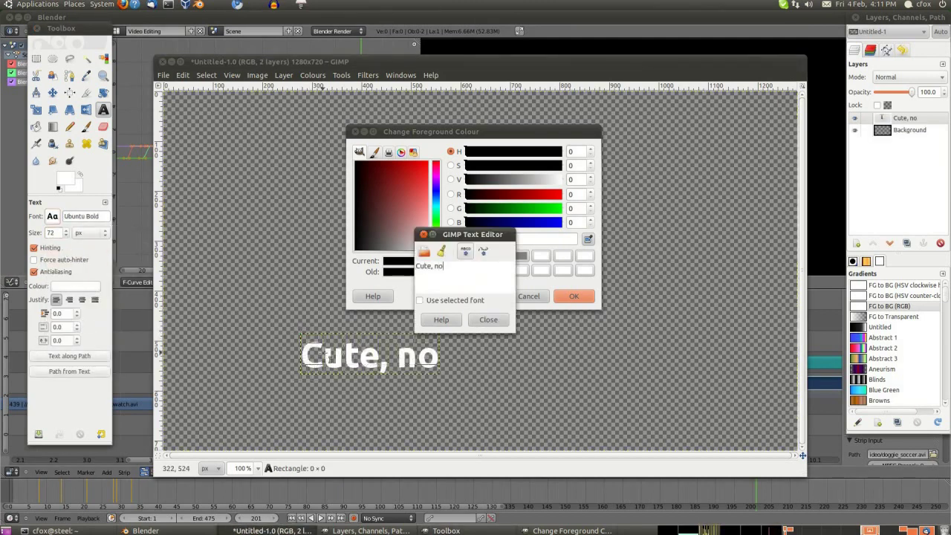
{"action": "left_click", "coordinate": [487, 320]}
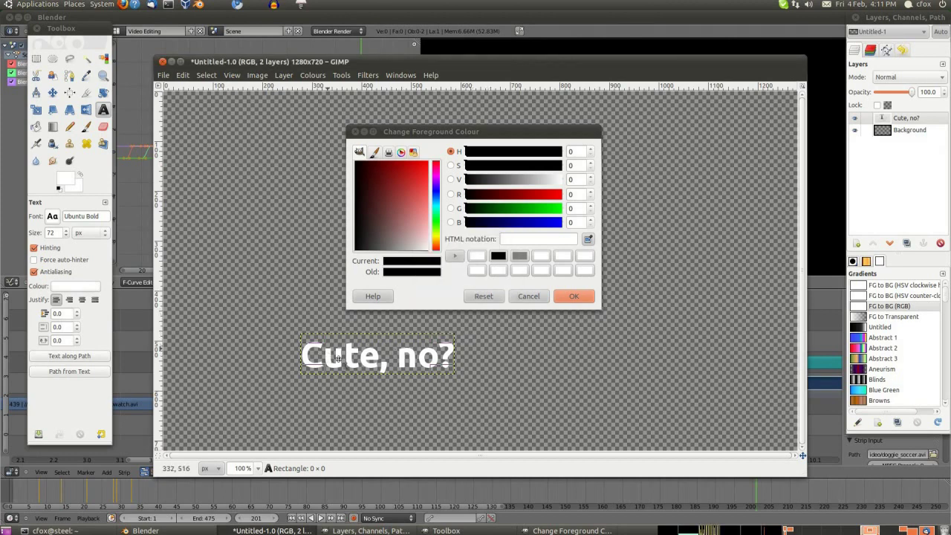
Move the "Cute, no?" text into the lower-right area of the canvas
{"action": "left_click_drag", "start_coordinate": [338, 359], "coordinate": [243, 389]}
{"action": "left_click", "coordinate": [479, 321]}
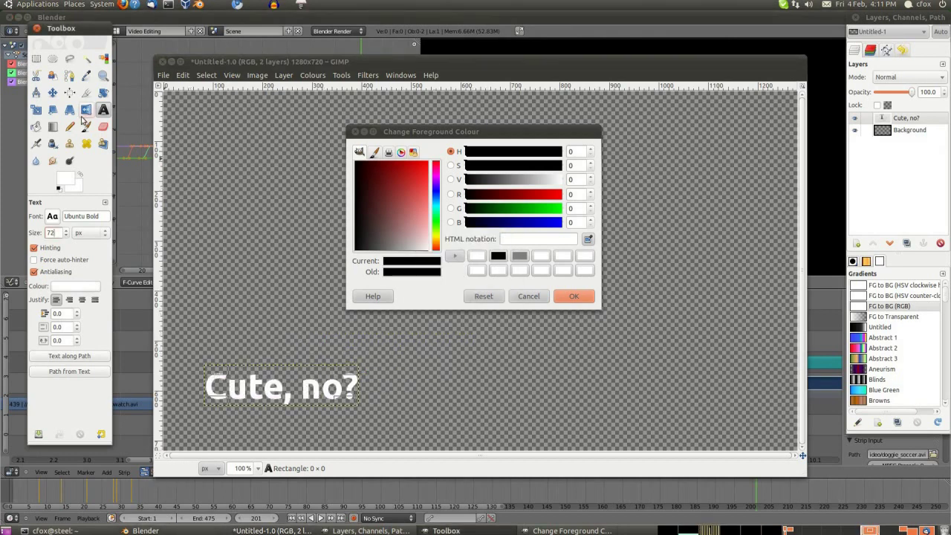
{"action": "left_click", "coordinate": [53, 93]}
{"action": "left_click_drag", "start_coordinate": [304, 388], "coordinate": [655, 384]}
Apply a black drop shadow to the text with a Y offset of 8, blur radius 15 and opacity 80
{"action": "left_click", "coordinate": [367, 75]}
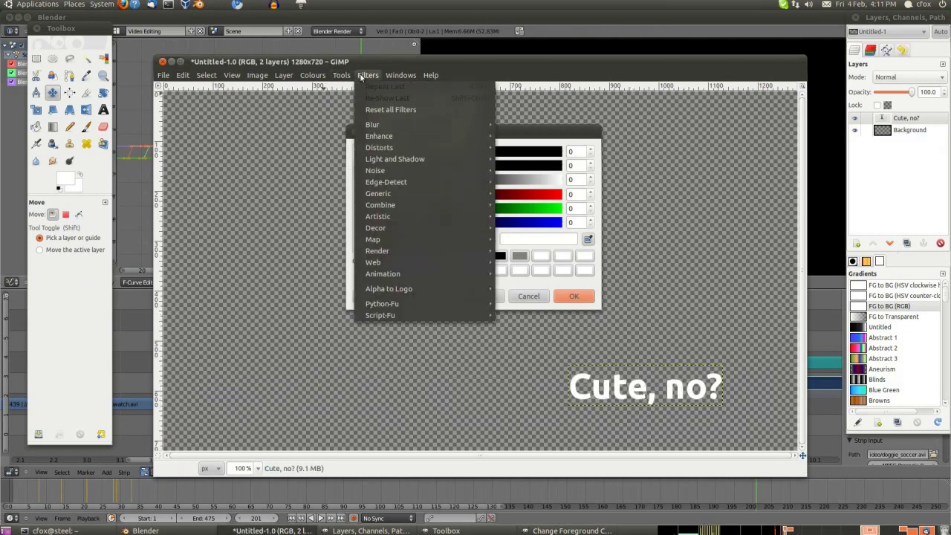
{"action": "mouse_move", "coordinate": [395, 159]}
{"action": "left_click", "coordinate": [524, 215]}
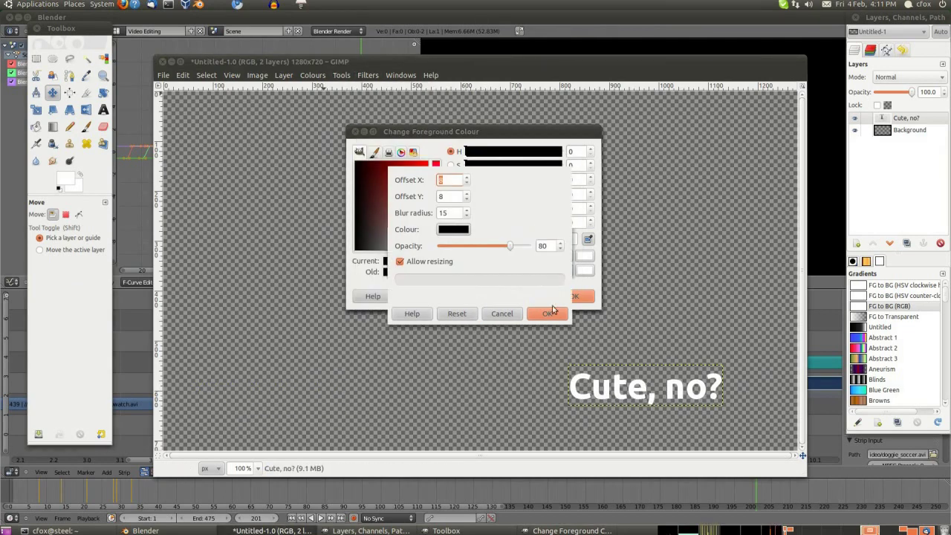
{"action": "left_click", "coordinate": [548, 313]}
Save the title image under the name title2.png in the Images folder, exporting it as a flattened PNG
{"action": "left_click", "coordinate": [163, 75]}
{"action": "left_click", "coordinate": [195, 186]}
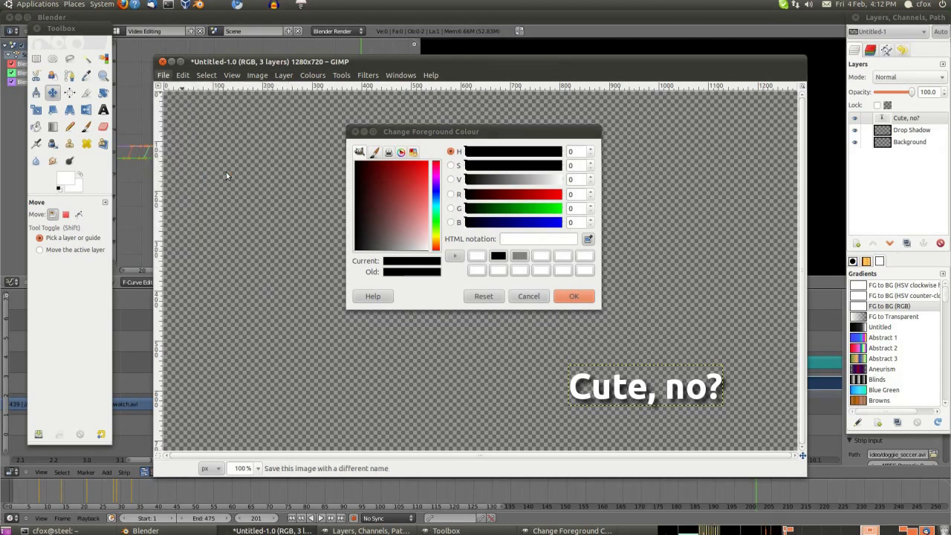
{"action": "double_click", "coordinate": [423, 229]}
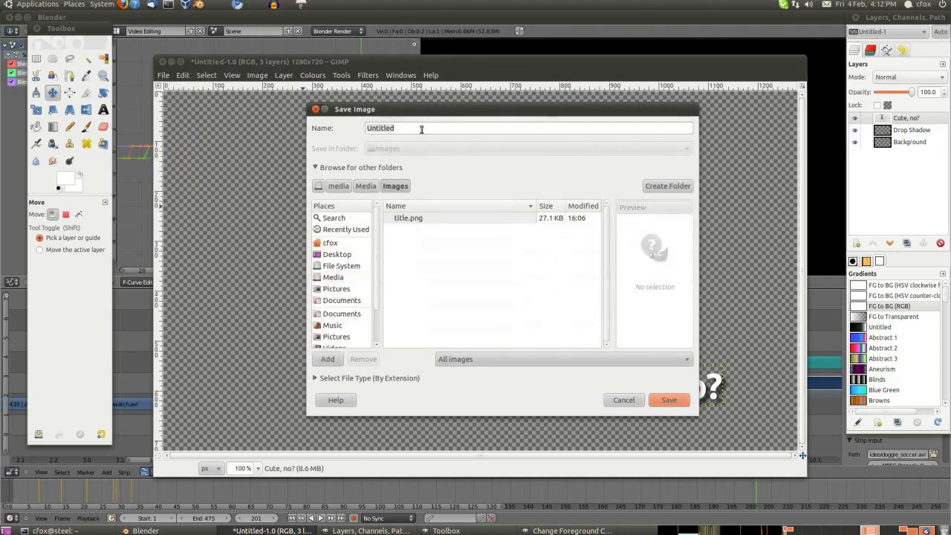
{"action": "left_click", "coordinate": [373, 129]}
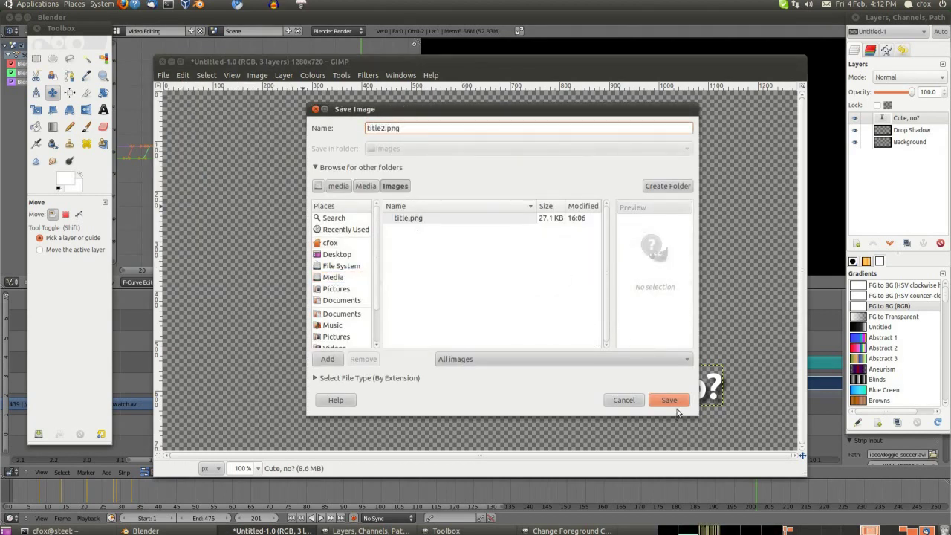
{"action": "left_click", "coordinate": [670, 402]}
{"action": "left_click", "coordinate": [588, 302]}
{"action": "left_click", "coordinate": [562, 339]}
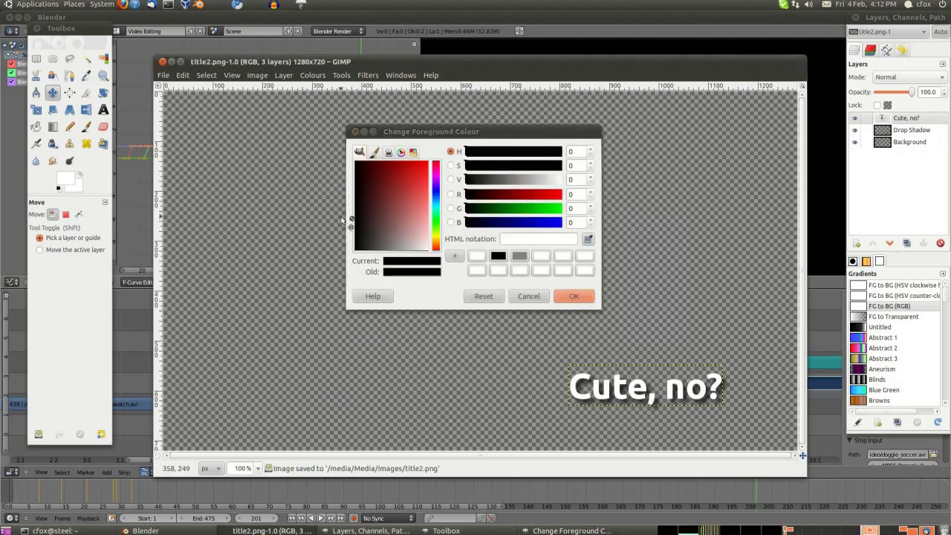
Create a new 1280 × 720 pixel image filled with transparency
{"action": "left_click", "coordinate": [164, 75]}
{"action": "left_click", "coordinate": [187, 99]}
{"action": "left_click", "coordinate": [169, 243]}
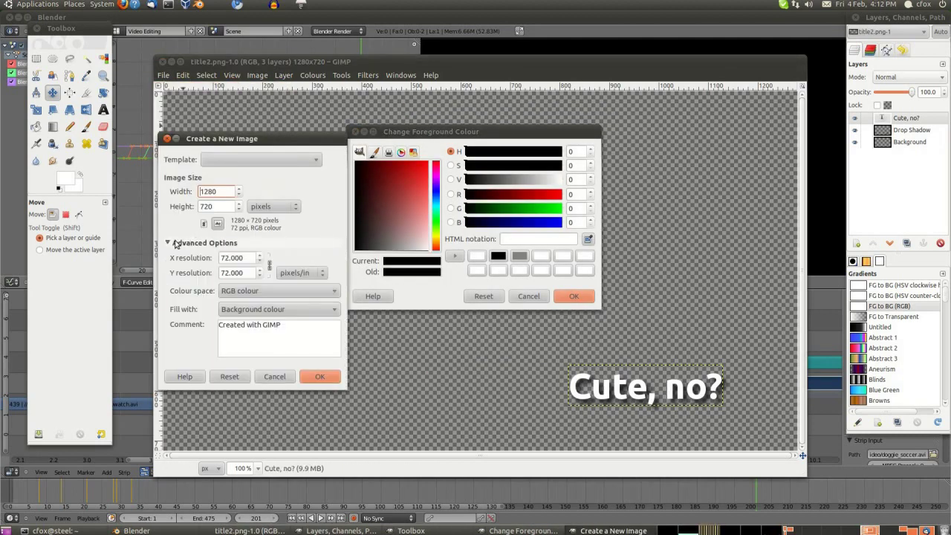
{"action": "left_click", "coordinate": [256, 308]}
{"action": "left_click", "coordinate": [265, 335]}
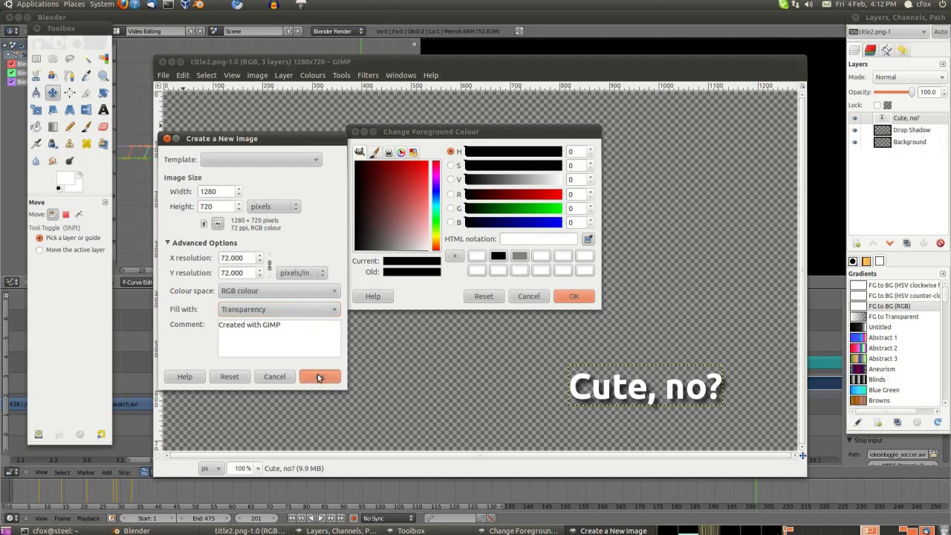
{"action": "left_click", "coordinate": [320, 376]}
Add the text "He's Fast" to the lower part of the new canvas
{"action": "key", "text": "t"}
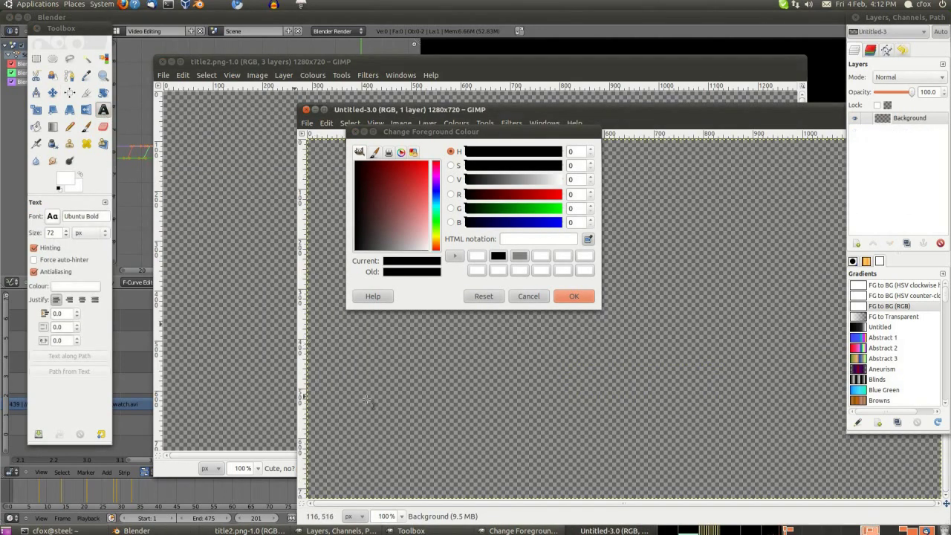
{"action": "left_click", "coordinate": [439, 411]}
{"action": "type", "text": "He's Fast"}
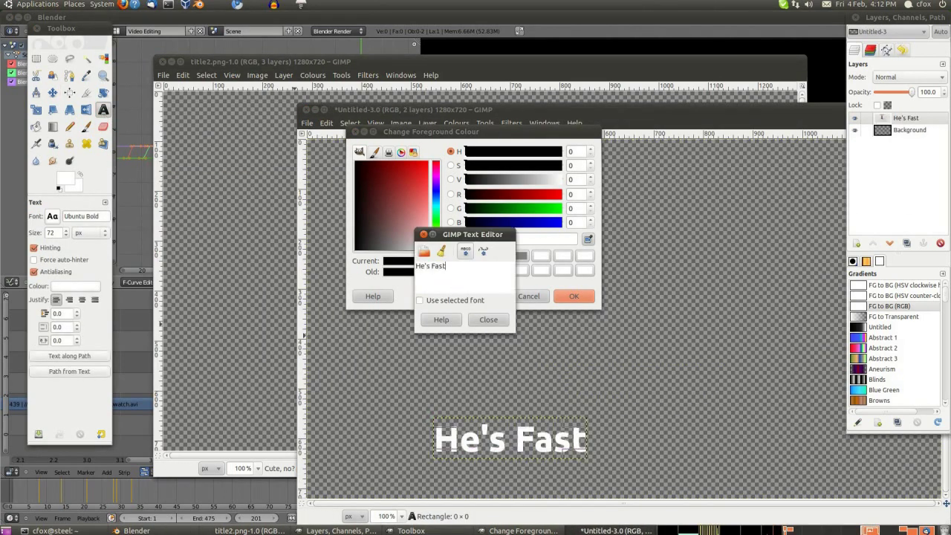
{"action": "left_click", "coordinate": [488, 319]}
Apply a drop shadow to the "He's Fast" text with the same settings as before
{"action": "left_click_drag", "start_coordinate": [431, 131], "coordinate": [268, 162]}
{"action": "left_click", "coordinate": [512, 122]}
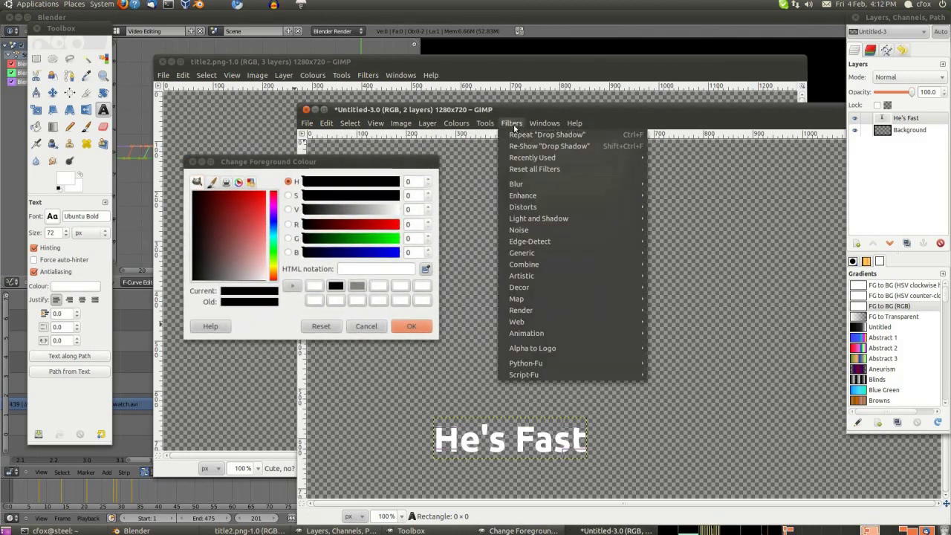
{"action": "mouse_move", "coordinate": [580, 218]}
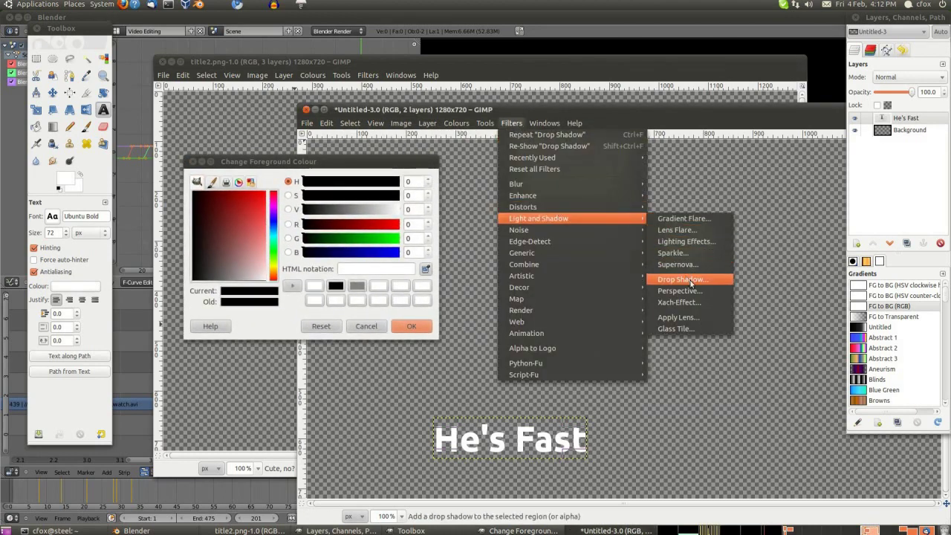
{"action": "left_click", "coordinate": [691, 279]}
{"action": "left_click", "coordinate": [690, 362]}
Save the "He's Fast" image as title3.png in the Images folder
{"action": "left_click", "coordinate": [306, 123]}
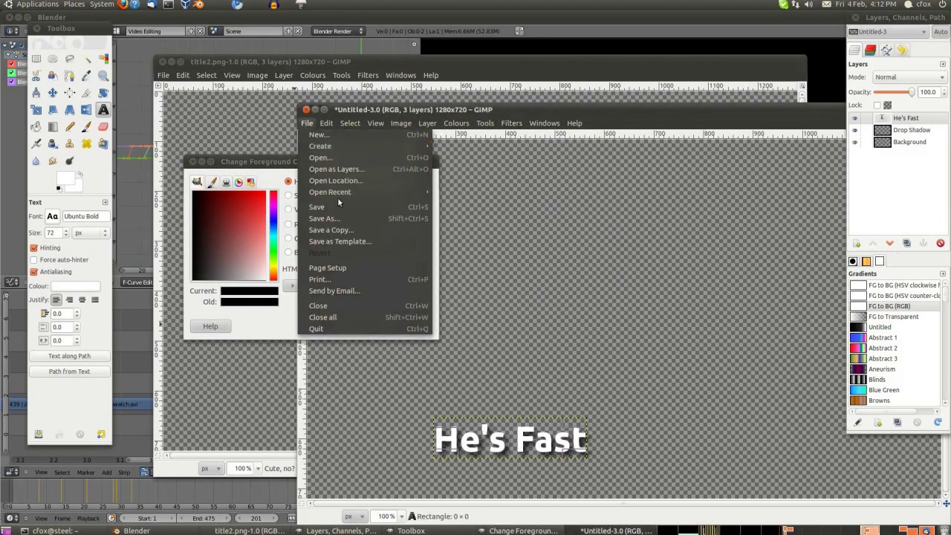
{"action": "left_click", "coordinate": [340, 217]}
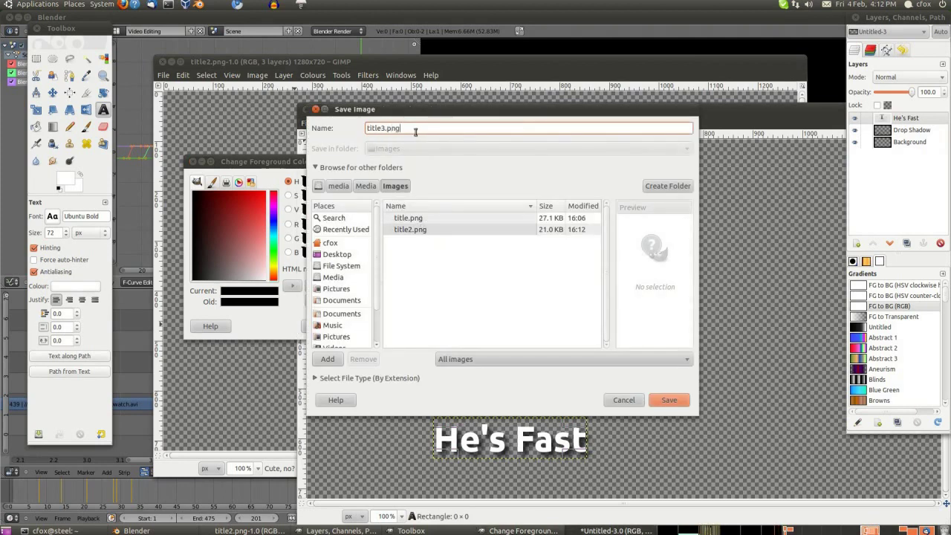
{"action": "type", "text": "title3.png"}
{"action": "left_click", "coordinate": [669, 400]}
{"action": "left_click", "coordinate": [592, 302]}
{"action": "left_click", "coordinate": [565, 341]}
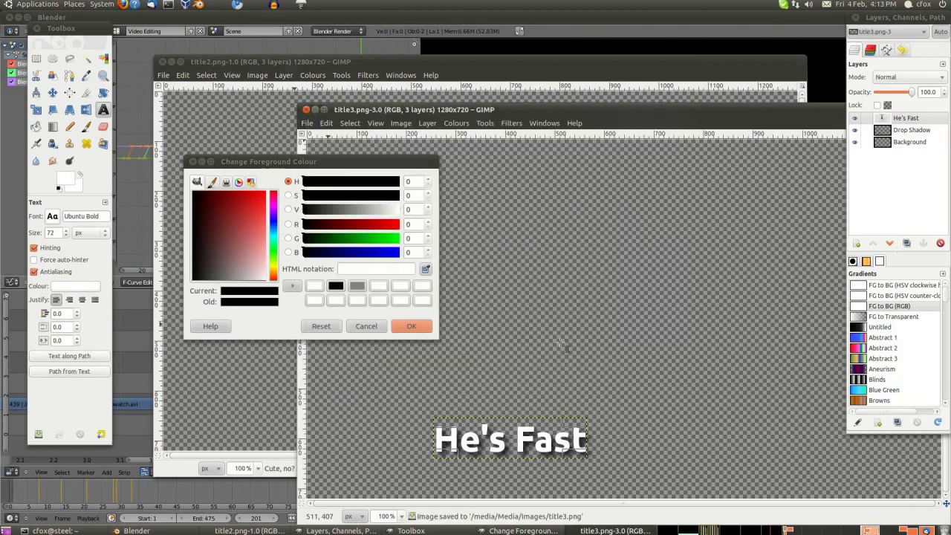
Quit GIMP to return to Blender and move the sequencer playhead to frame 174
{"action": "left_click", "coordinate": [307, 123]}
{"action": "left_click", "coordinate": [340, 328]}
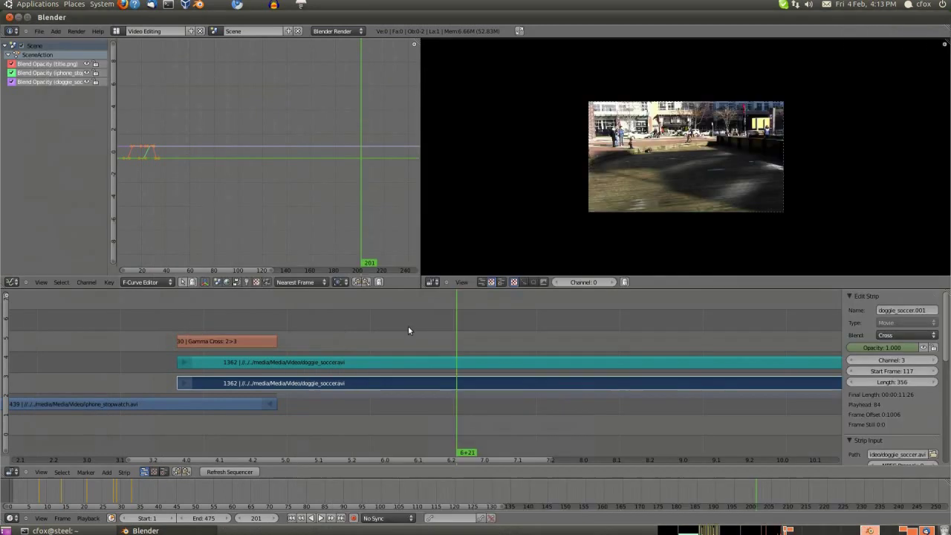
{"action": "middle_click_drag", "start_coordinate": [130, 403], "coordinate": [194, 394]}
{"action": "left_click_drag", "start_coordinate": [430, 439], "coordinate": [273, 441]}
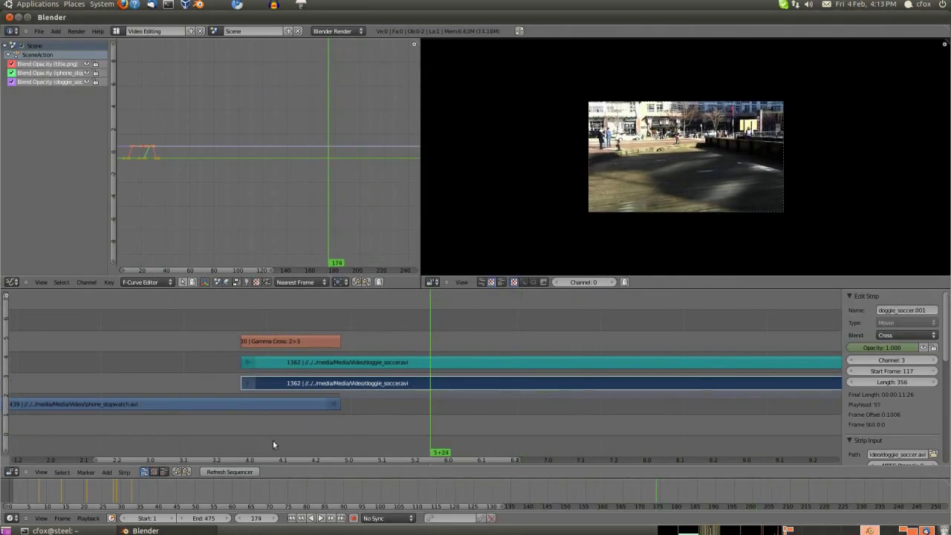
Add title2.png from the Images folder as an image strip in the sequencer
{"action": "left_click", "coordinate": [106, 472]}
{"action": "left_click", "coordinate": [122, 444]}
{"action": "left_click", "coordinate": [26, 87]}
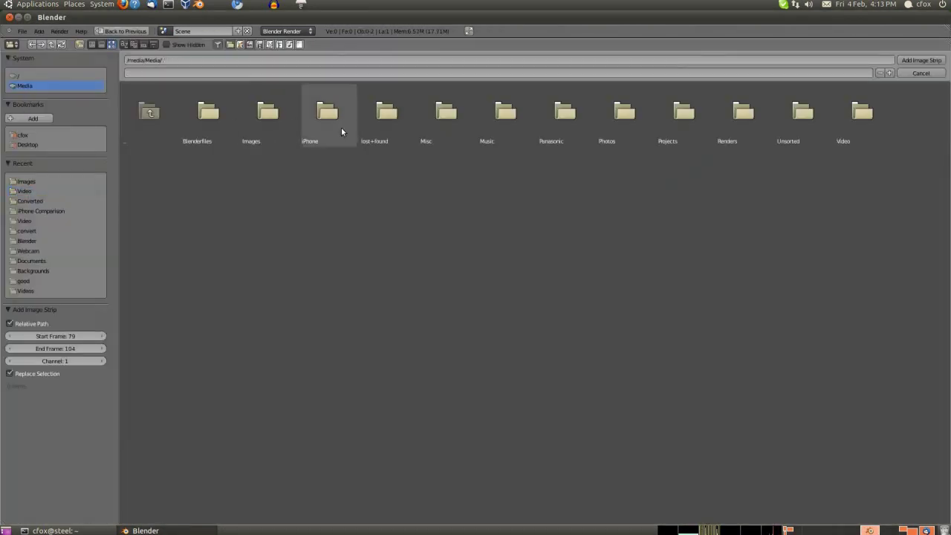
{"action": "left_click", "coordinate": [275, 119]}
{"action": "double_click", "coordinate": [292, 162]}
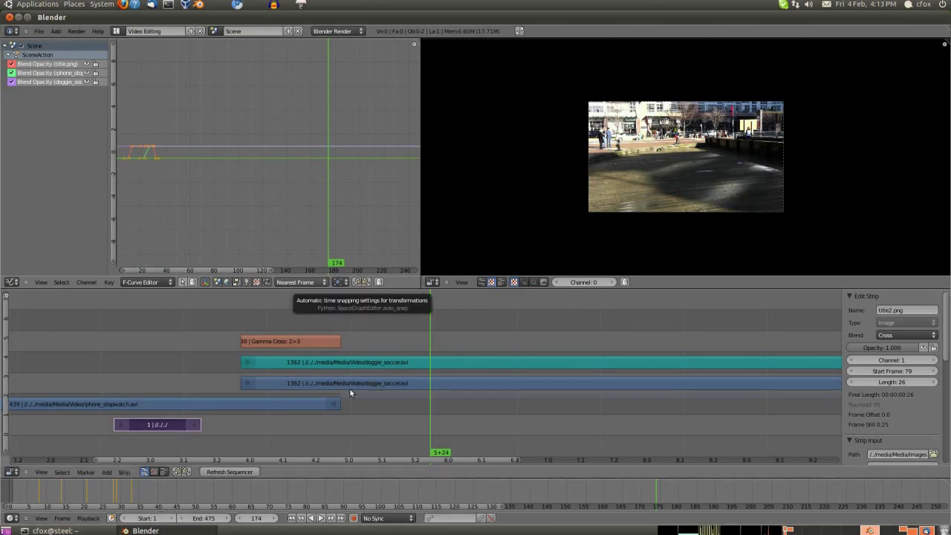
Add title2.png once more as an image strip and move it to channel 5, starting at frame 160
{"action": "left_click", "coordinate": [107, 472]}
{"action": "left_click", "coordinate": [123, 444]}
{"action": "left_click", "coordinate": [266, 106]}
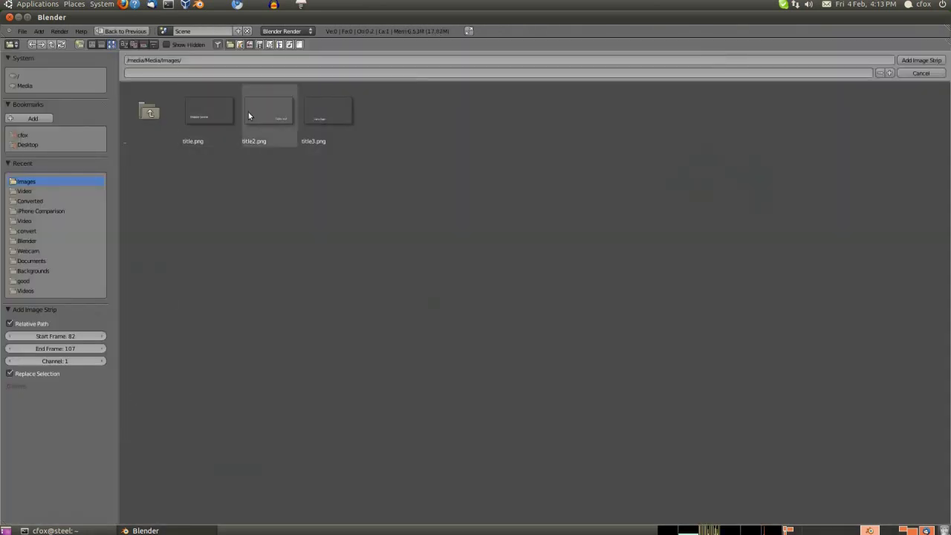
{"action": "key", "text": "Return"}
{"action": "key", "text": "g"}
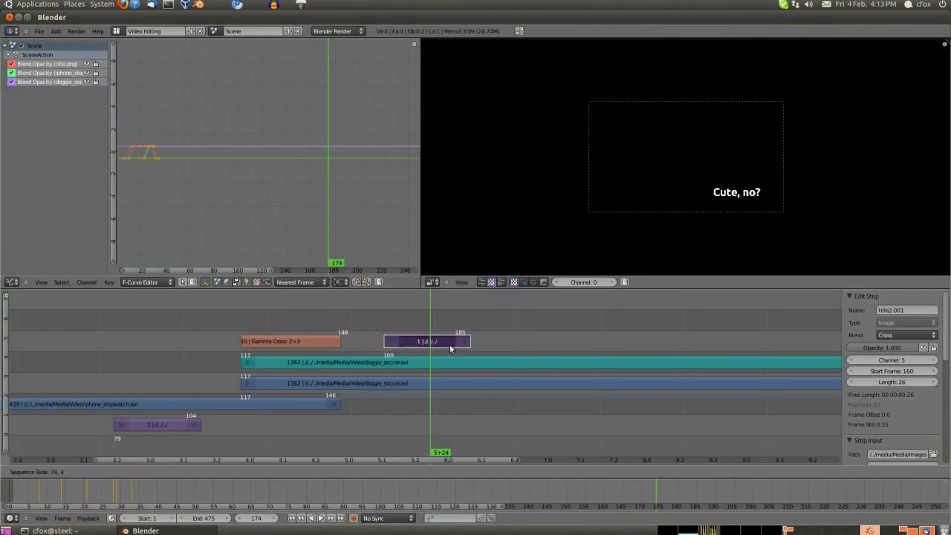
Add title3.png as an image strip and place it in channel 5 behind the title2.png strip, starting at frame 193
{"action": "left_click", "coordinate": [106, 472]}
{"action": "left_click", "coordinate": [122, 447]}
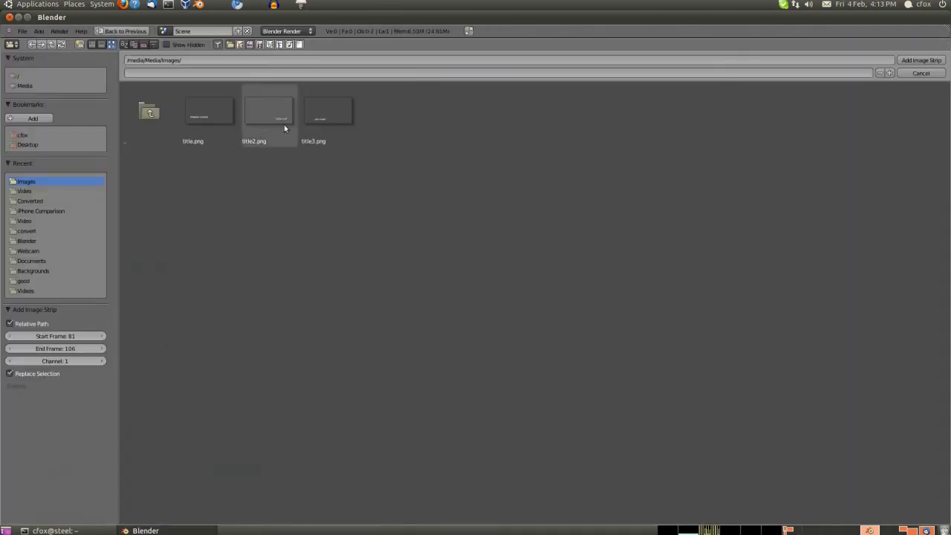
{"action": "double_click", "coordinate": [325, 124]}
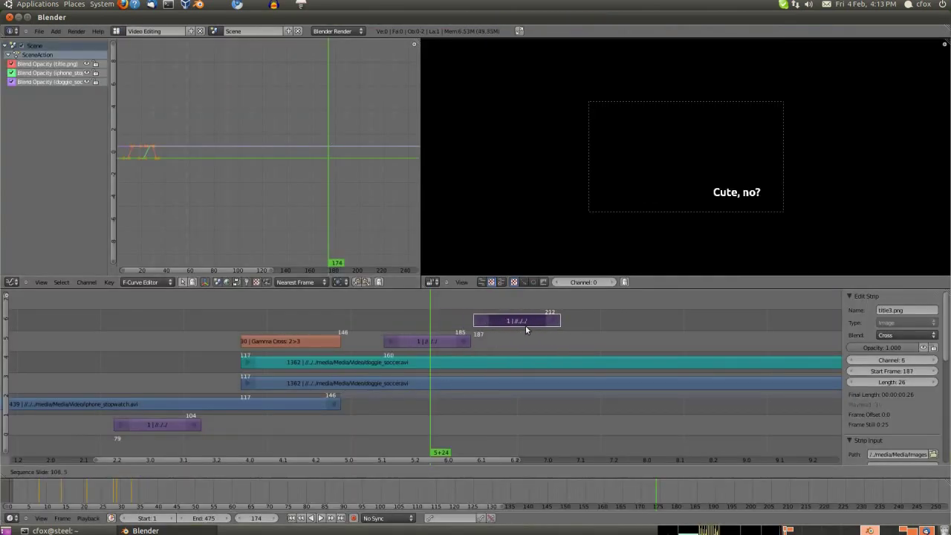
{"action": "left_click", "coordinate": [550, 341]}
Set the blend mode of both title strips in channel 5 to Alpha Over
{"action": "left_click", "coordinate": [387, 309]}
{"action": "left_click", "coordinate": [376, 312]}
{"action": "right_click", "coordinate": [426, 341]}
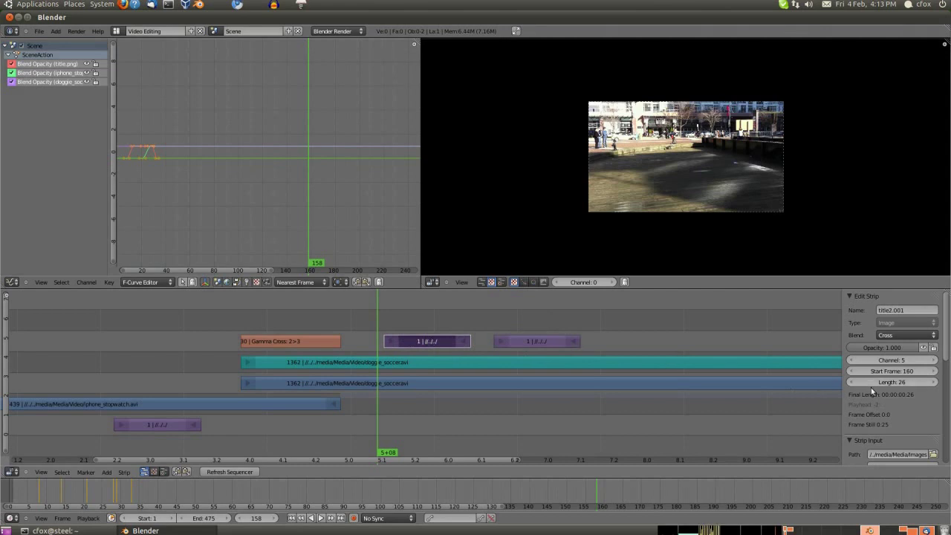
{"action": "left_click", "coordinate": [908, 335]}
{"action": "left_click", "coordinate": [907, 272]}
{"action": "left_click_drag", "start_coordinate": [409, 337], "coordinate": [434, 333]}
{"action": "right_click", "coordinate": [539, 342]}
{"action": "left_click", "coordinate": [908, 335]}
{"action": "left_click", "coordinate": [905, 282]}
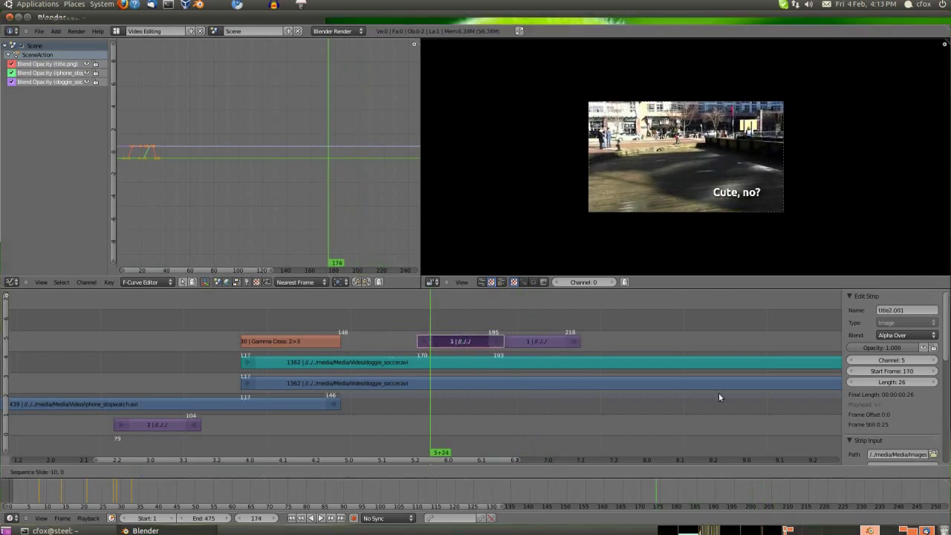
Move the "Cute, no?" strip to start at frame 162 and enable Premultiply on both title strips
{"action": "left_click", "coordinate": [462, 341]}
{"action": "scroll", "coordinate": [866, 385], "scroll_direction": "down", "scroll_amount": 8}
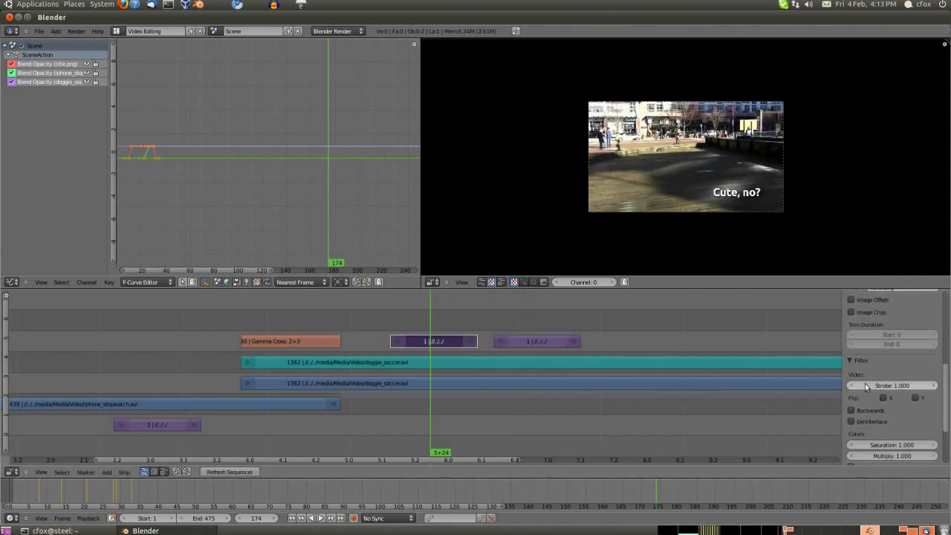
{"action": "scroll", "coordinate": [866, 387], "scroll_direction": "down", "scroll_amount": 4}
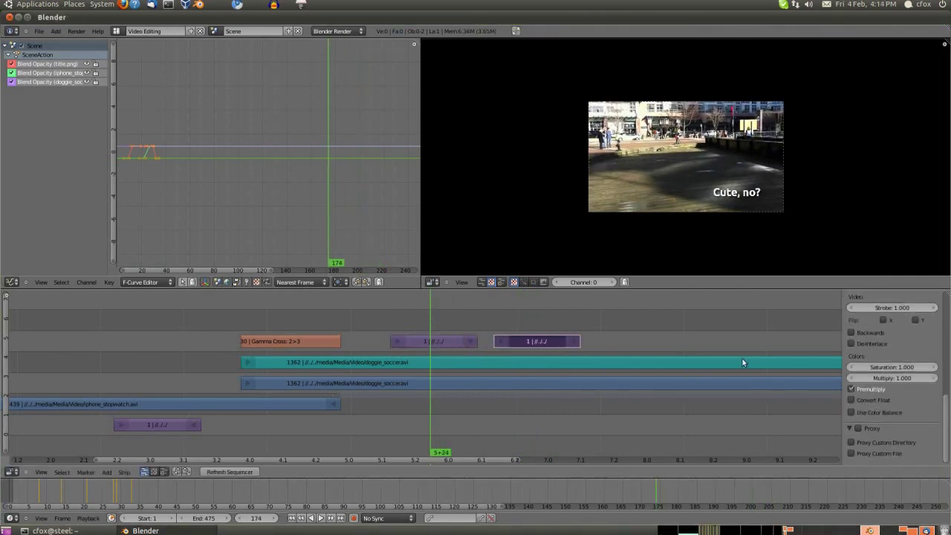
Move the "He's Fast" strip to channel 6, starting at frame 180
{"action": "left_click_drag", "start_coordinate": [394, 304], "coordinate": [522, 329]}
{"action": "scroll", "coordinate": [737, 232], "scroll_direction": "up", "scroll_amount": 3}
{"action": "key", "text": "g"}
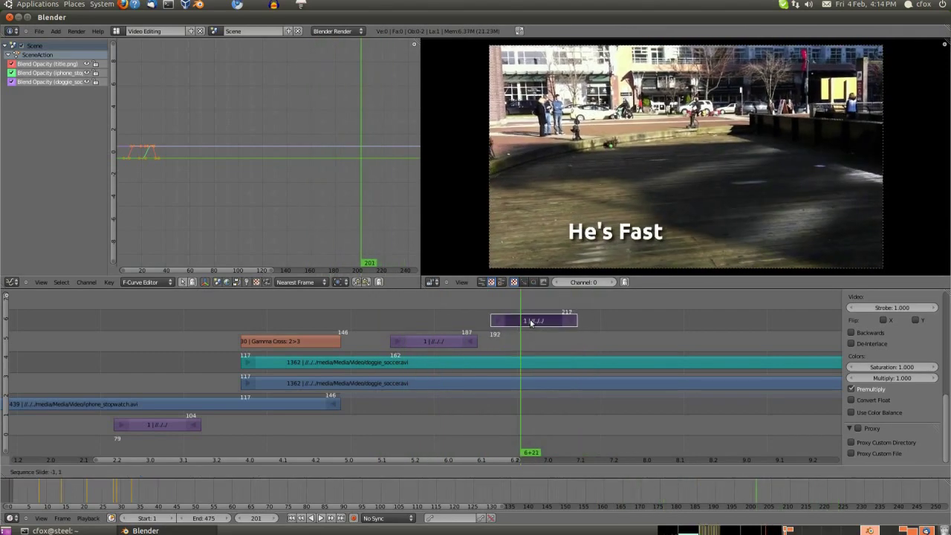
{"action": "left_click", "coordinate": [490, 320]}
Move the "Cute, no?" strip along channel 5 to start at frame 198
{"action": "left_click_drag", "start_coordinate": [357, 300], "coordinate": [406, 321]}
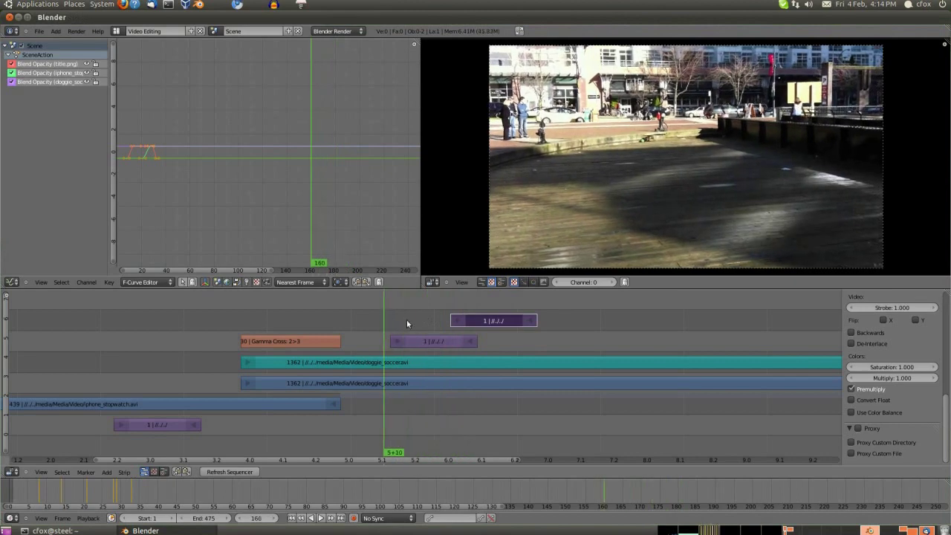
{"action": "right_click_drag", "start_coordinate": [462, 342], "coordinate": [589, 346]}
Keyframe the "He's Fast" strip's opacity at 0 on its first frame, 180
{"action": "mouse_move", "coordinate": [424, 311]}
{"action": "left_mouse_down"}
{"action": "mouse_move", "coordinate": [629, 325]}
{"action": "mouse_move", "coordinate": [431, 321]}
{"action": "left_mouse_up"}
{"action": "right_click", "coordinate": [475, 321]}
{"action": "left_click", "coordinate": [449, 305]}
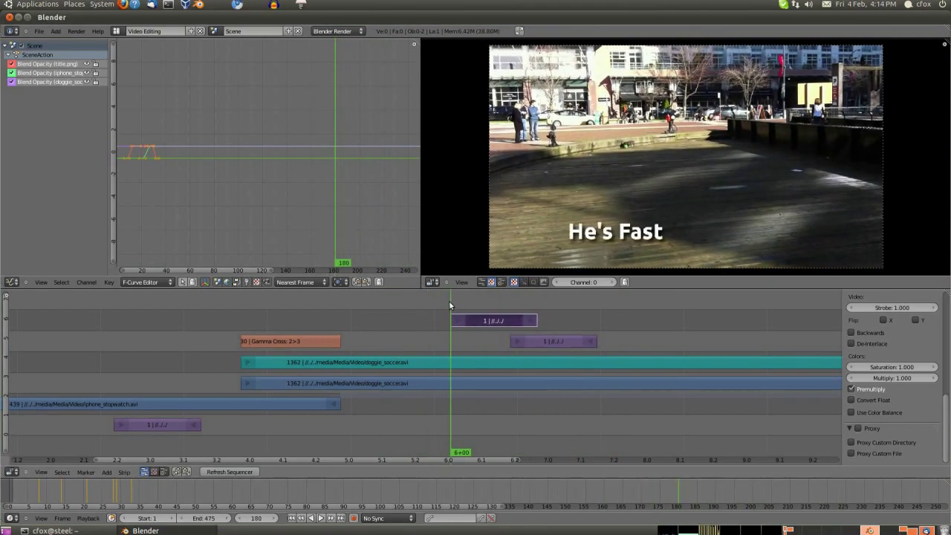
{"action": "scroll", "coordinate": [883, 347], "scroll_direction": "up", "scroll_amount": 10}
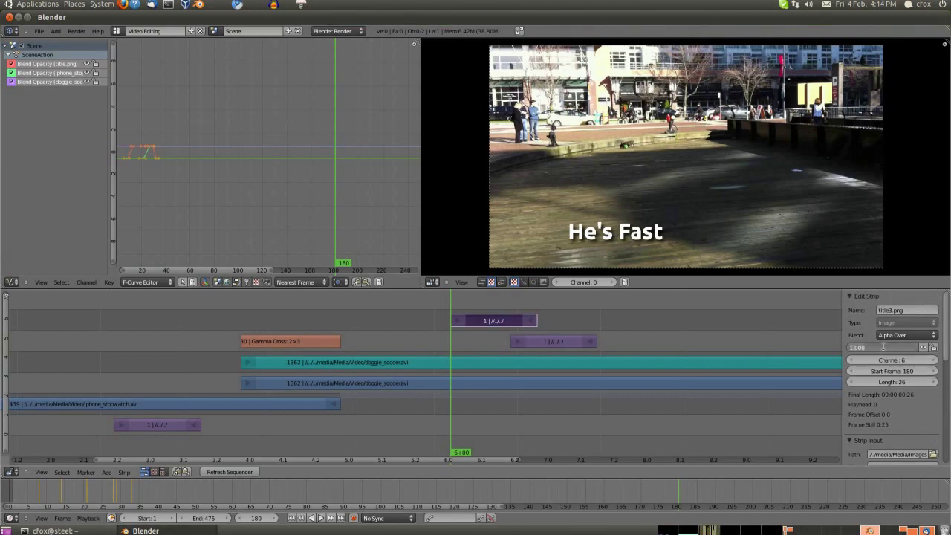
{"action": "type", "text": "0"}
{"action": "key", "text": "Return"}
{"action": "key", "text": "i"}
Keyframe the "He's Fast" strip's opacity at 1 shortly after its start and before its end, and at 0 at its end
{"action": "left_click_drag", "start_coordinate": [458, 314], "coordinate": [567, 323]}
{"action": "type", "text": "1"}
{"action": "key", "text": "Return"}
{"action": "key", "text": "Return"}
{"action": "key", "text": "i"}
Keyframe the "Cute, no?" strip's opacity at 0 on its first frame, 198
{"action": "right_click", "coordinate": [559, 344]}
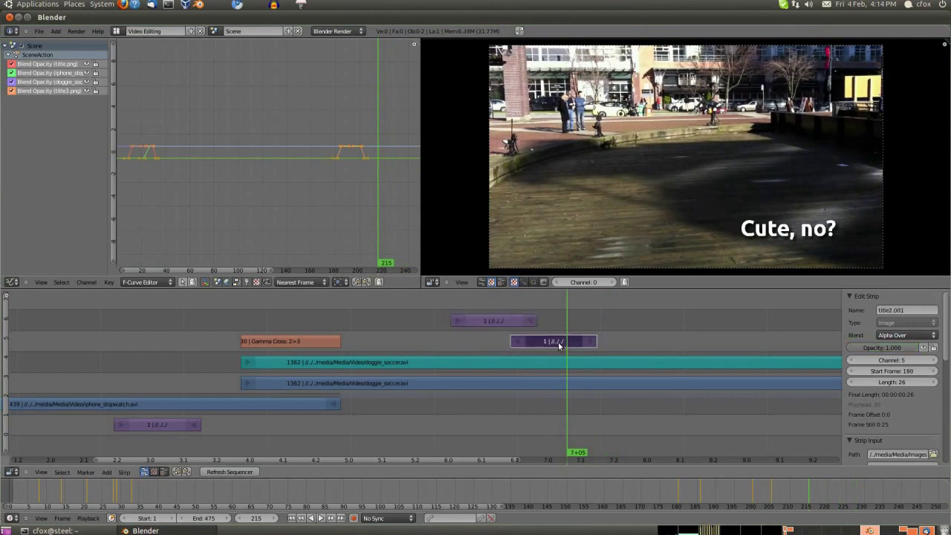
{"action": "key", "text": "Page_Down"}
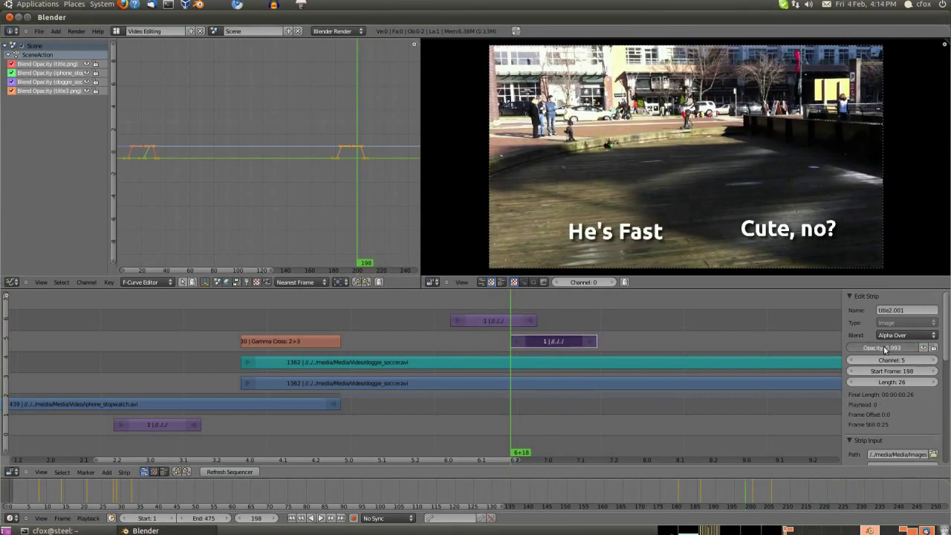
{"action": "type", "text": "0"}
{"action": "key", "text": "Return"}
{"action": "key", "text": "i"}
Keyframe the "Cute, no?" strip's opacity at 1 shortly after its start and before its end, and at 0 on frame 223
{"action": "left_click_drag", "start_coordinate": [518, 307], "coordinate": [596, 313]}
{"action": "type", "text": "1"}
{"action": "key", "text": "Return"}
{"action": "key", "text": "i"}
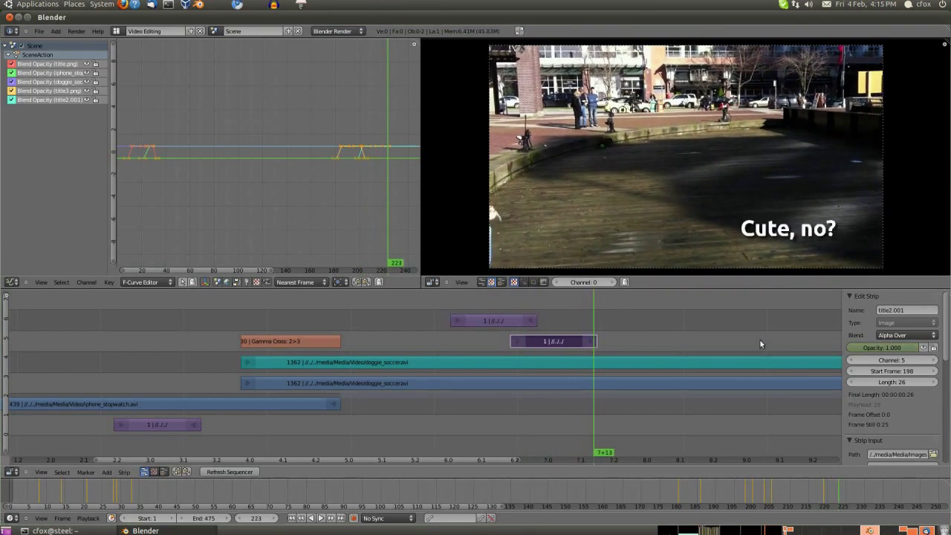
{"action": "key", "text": "Return"}
{"action": "key", "text": "i"}
Move the playhead to frame 206 and show only the title2.001 opacity curve in the F-Curve Editor
{"action": "left_click_drag", "start_coordinate": [474, 308], "coordinate": [538, 331]}
{"action": "scroll", "coordinate": [377, 162], "scroll_direction": "up", "scroll_amount": 1}
{"action": "scroll", "coordinate": [377, 162], "scroll_direction": "up", "scroll_amount": 5}
{"action": "middle_click_drag", "start_coordinate": [377, 162], "coordinate": [170, 176]}
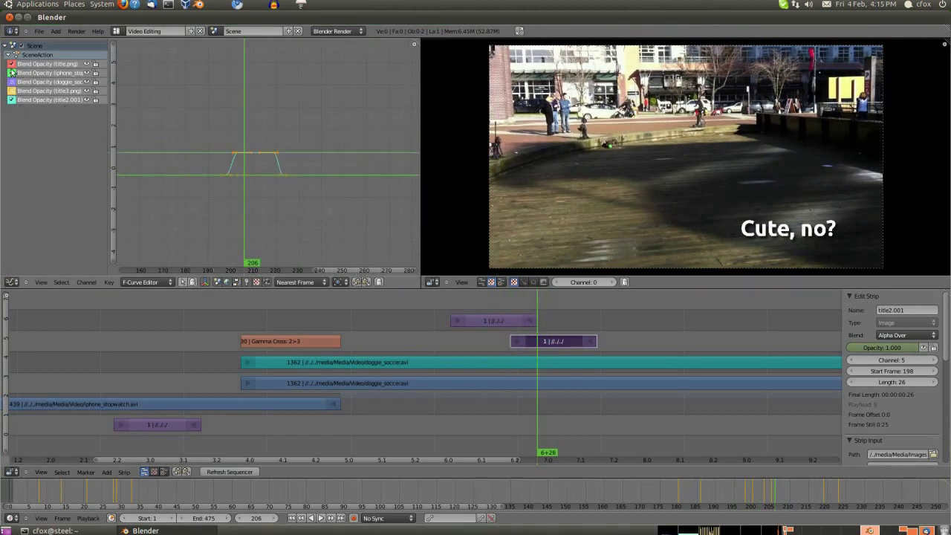
{"action": "scroll", "coordinate": [250, 158], "scroll_direction": "up", "scroll_amount": 5}
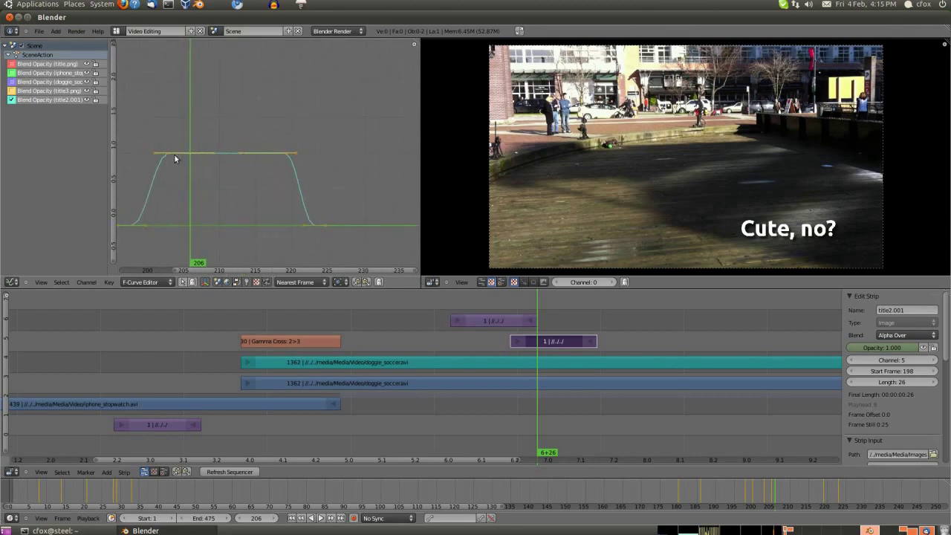
Lower the two upper keyframes of the title2.001 opacity curve together to about 0.59
{"action": "left_click", "coordinate": [177, 153]}
{"action": "right_click", "coordinate": [283, 153], "text": "shift"}
{"action": "key", "text": "g"}
{"action": "left_click", "coordinate": [244, 165]}
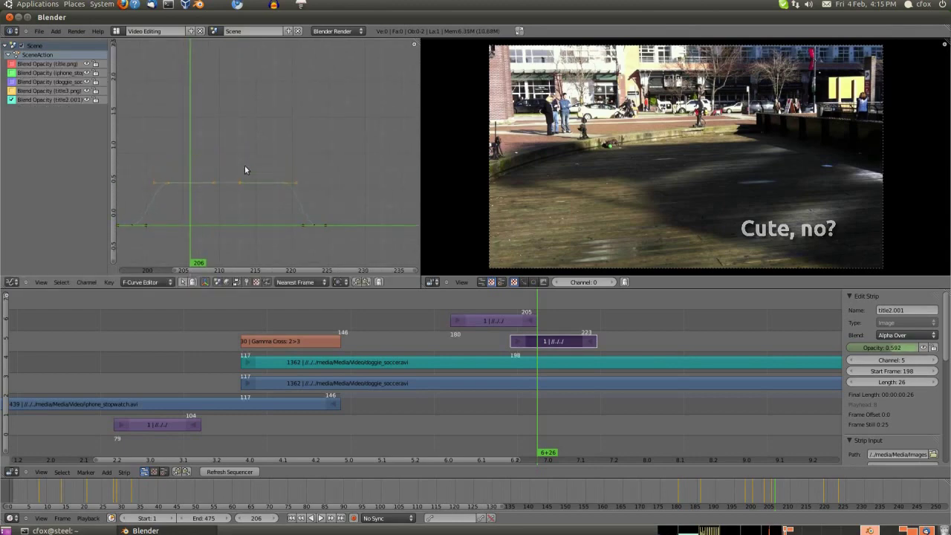
Add a keyframe midway along the title2.001 opacity curve and lower it to make a dip between the two upper keyframes
{"action": "left_click_drag", "start_coordinate": [238, 165], "coordinate": [201, 159]}
{"action": "right_click", "coordinate": [224, 183]}
{"action": "key", "text": "g"}
{"action": "left_click", "coordinate": [227, 202]}
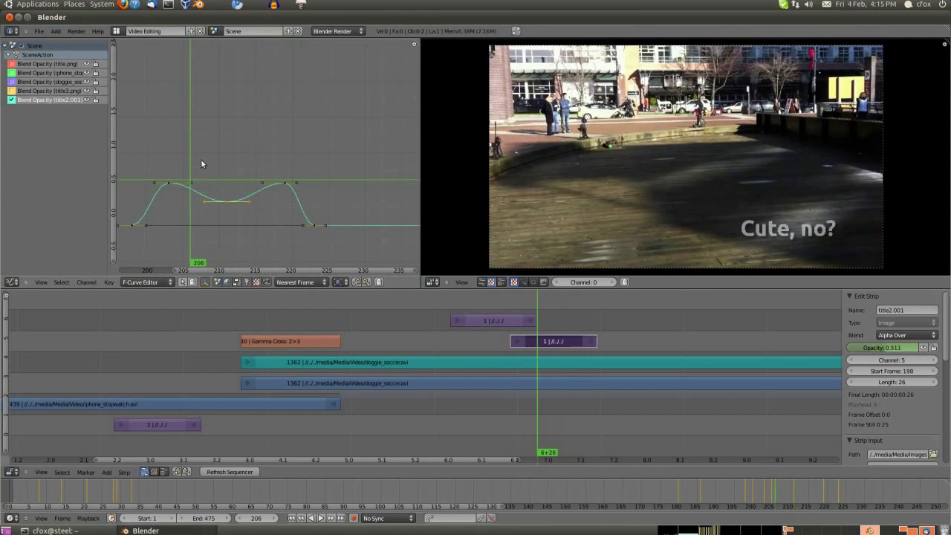
{"action": "scroll", "coordinate": [292, 138], "scroll_direction": "down", "scroll_amount": 3}
Delete the spare title2.png strip that starts at frame 79
{"action": "left_click_drag", "start_coordinate": [73, 338], "coordinate": [174, 427]}
{"action": "right_click_drag", "start_coordinate": [174, 427], "coordinate": [173, 394]}
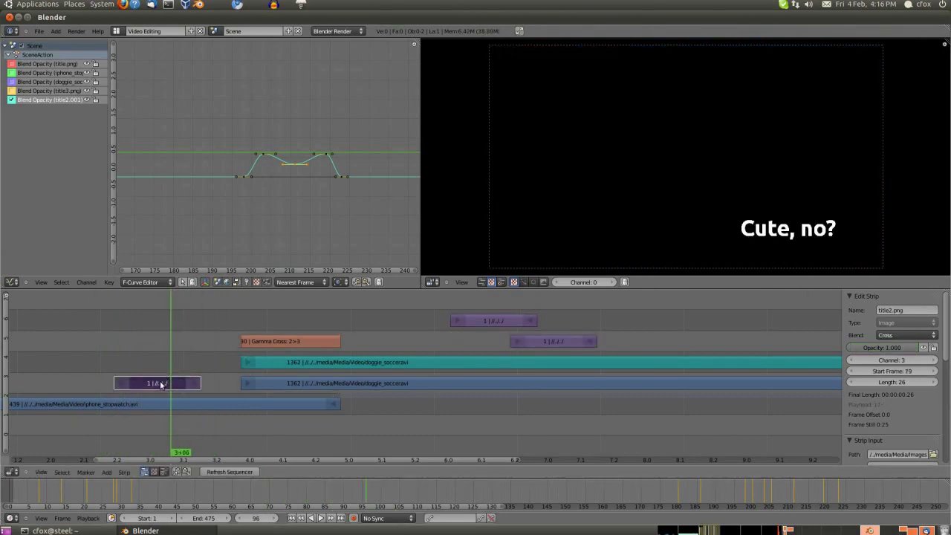
{"action": "key", "text": "x"}
{"action": "left_click", "coordinate": [162, 384]}
Move the playhead to frame 171 and the title3.png strip down to channel 2, starting at frame 169
{"action": "left_click_drag", "start_coordinate": [452, 323], "coordinate": [420, 331]}
{"action": "middle_click_drag", "start_coordinate": [76, 327], "coordinate": [185, 324]}
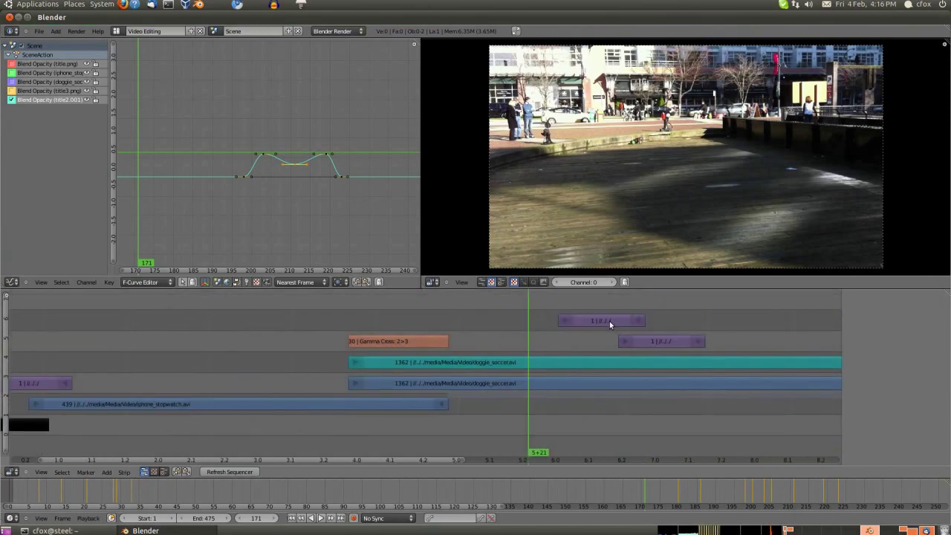
{"action": "right_click_drag", "start_coordinate": [609, 321], "coordinate": [520, 348]}
Add a Transform effect strip to the title3.png strip on channel 5 and set its blend mode to Alpha Over
{"action": "left_click", "coordinate": [107, 473]}
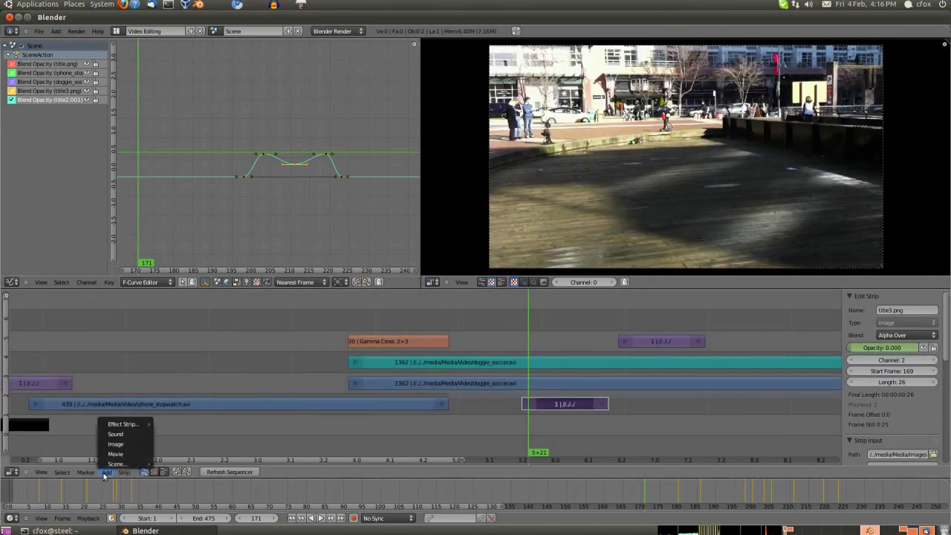
{"action": "mouse_move", "coordinate": [138, 424]}
{"action": "left_click", "coordinate": [186, 390]}
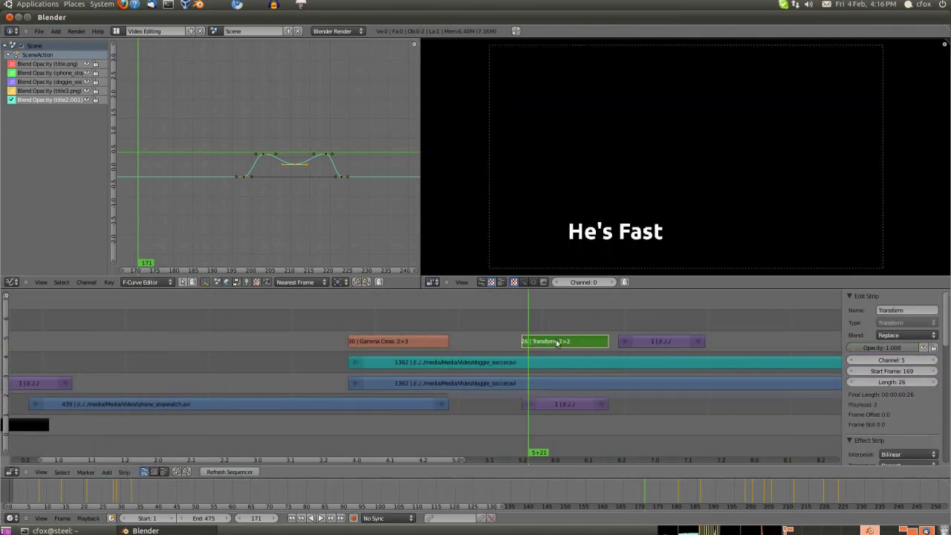
{"action": "scroll", "coordinate": [875, 401], "scroll_direction": "down", "scroll_amount": 10}
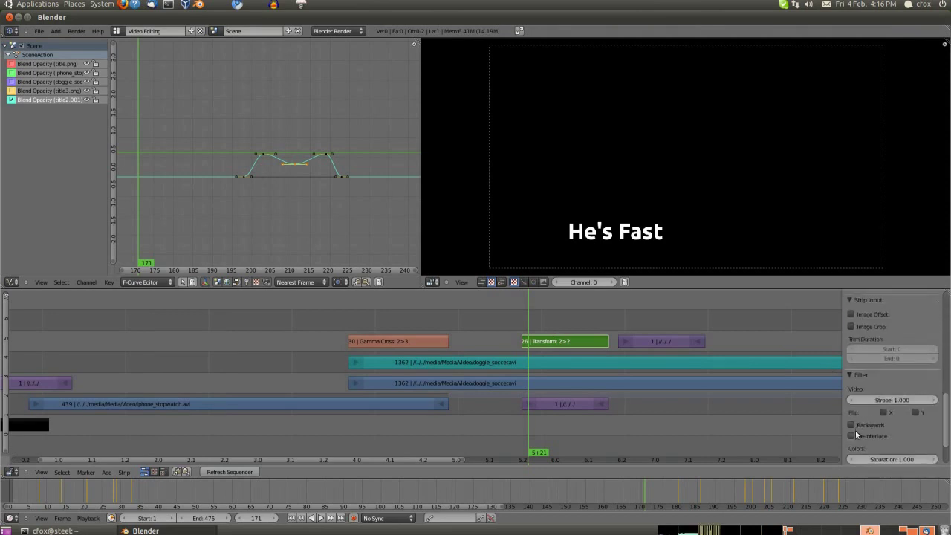
{"action": "scroll", "coordinate": [909, 374], "scroll_direction": "up", "scroll_amount": 10}
{"action": "left_click", "coordinate": [900, 334]}
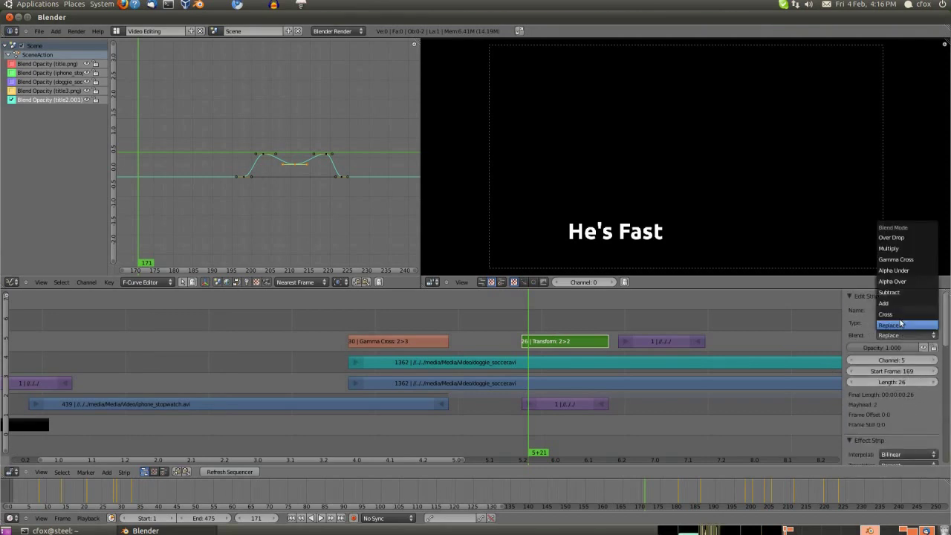
{"action": "left_click", "coordinate": [913, 283]}
Set the blend mode of the title3.png strip on channel 2 to Replace
{"action": "left_click", "coordinate": [585, 406]}
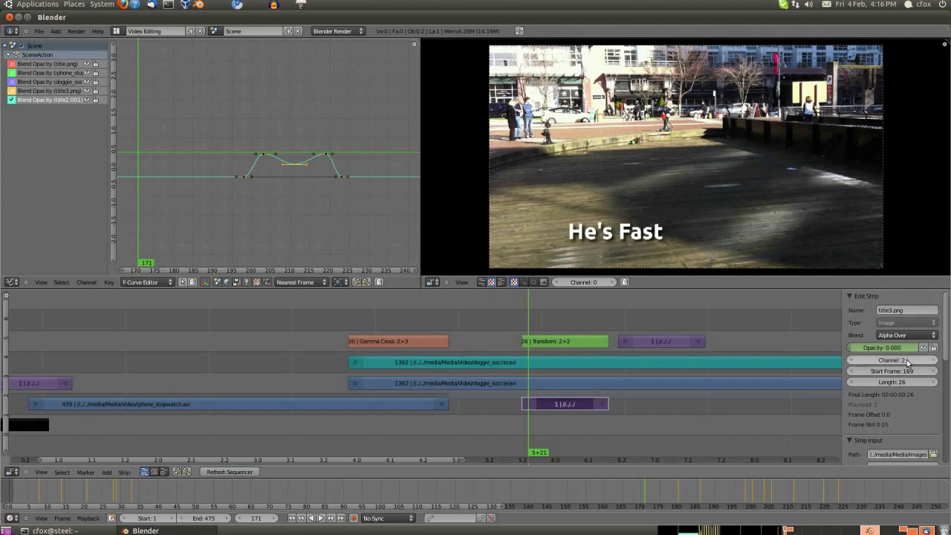
{"action": "left_click", "coordinate": [908, 335]}
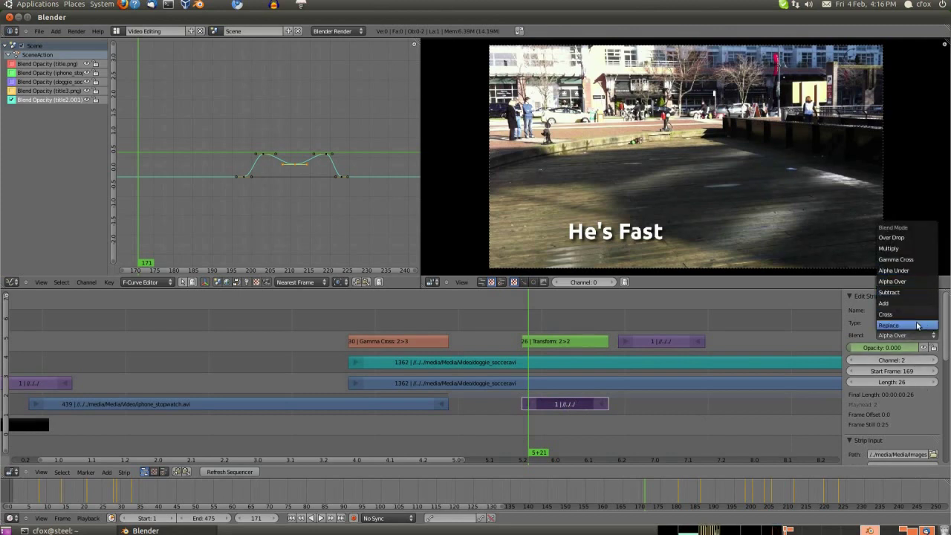
{"action": "left_click", "coordinate": [918, 325]}
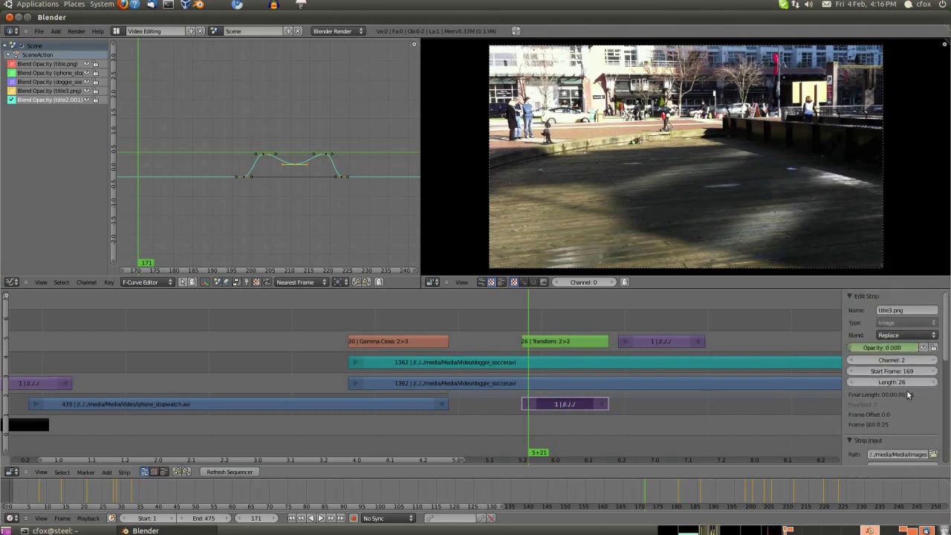
At frame 175, set the Transform strip's X position to -17.58 and insert a keyframe for it
{"action": "mouse_move", "coordinate": [540, 318]}
{"action": "left_mouse_down"}
{"action": "mouse_move", "coordinate": [529, 315]}
{"action": "mouse_move", "coordinate": [591, 319]}
{"action": "mouse_move", "coordinate": [522, 323]}
{"action": "mouse_move", "coordinate": [541, 318]}
{"action": "left_mouse_up"}
{"action": "right_click", "coordinate": [568, 342]}
{"action": "scroll", "coordinate": [894, 420], "scroll_direction": "down", "scroll_amount": 5}
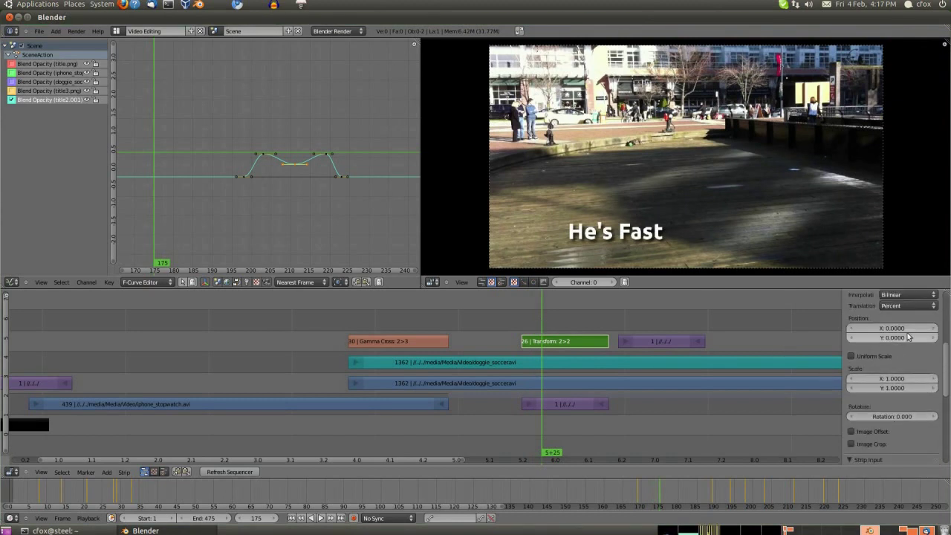
{"action": "left_click_drag", "start_coordinate": [891, 328], "coordinate": [832, 327]}
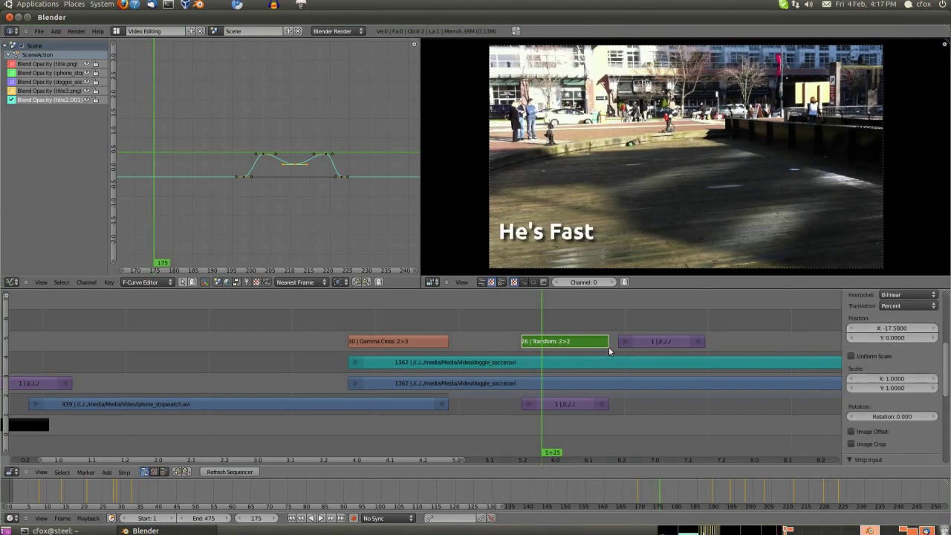
{"action": "left_click_drag", "start_coordinate": [541, 315], "coordinate": [564, 320]}
{"action": "key", "text": "i"}
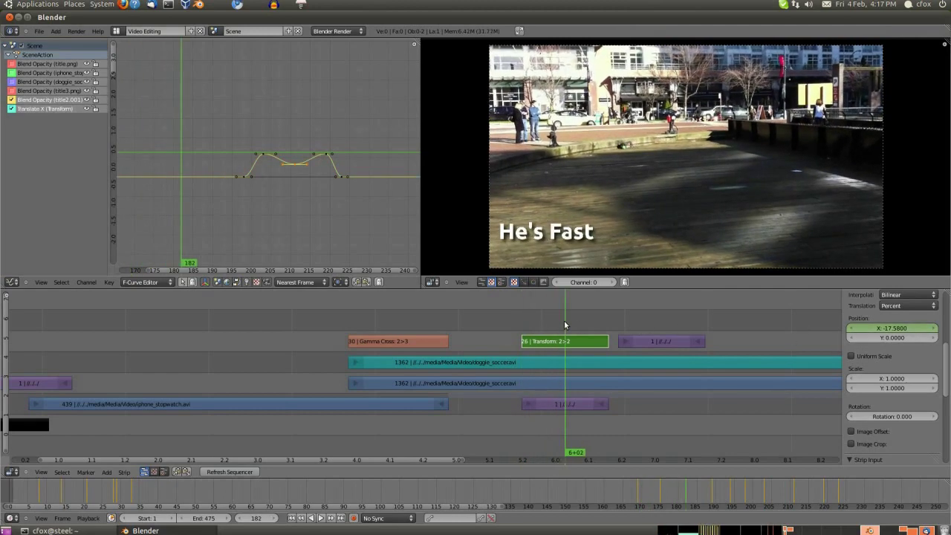
At frame 194, set the Transform strip's X position to 20 and insert a keyframe for it
{"action": "left_click_drag", "start_coordinate": [857, 329], "coordinate": [901, 328]}
{"action": "left_click", "coordinate": [594, 324]}
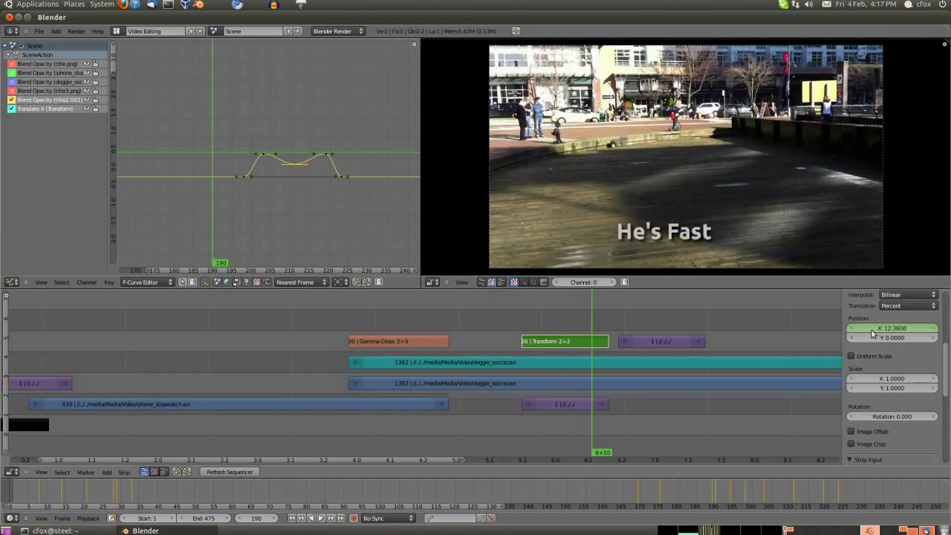
{"action": "left_click", "coordinate": [605, 309]}
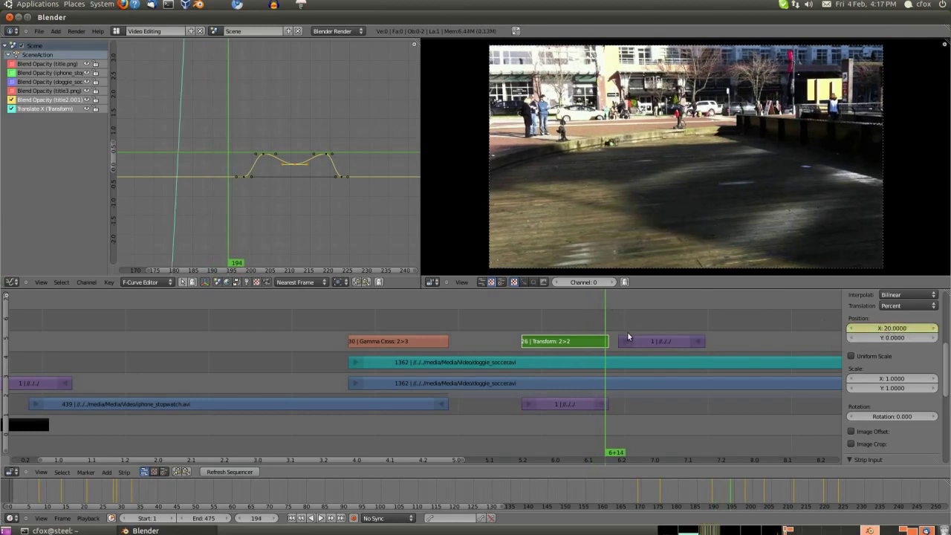
{"action": "mouse_move", "coordinate": [628, 331]}
{"action": "left_mouse_down"}
{"action": "mouse_move", "coordinate": [511, 322]}
{"action": "mouse_move", "coordinate": [631, 332]}
{"action": "mouse_move", "coordinate": [619, 330]}
{"action": "left_mouse_up"}
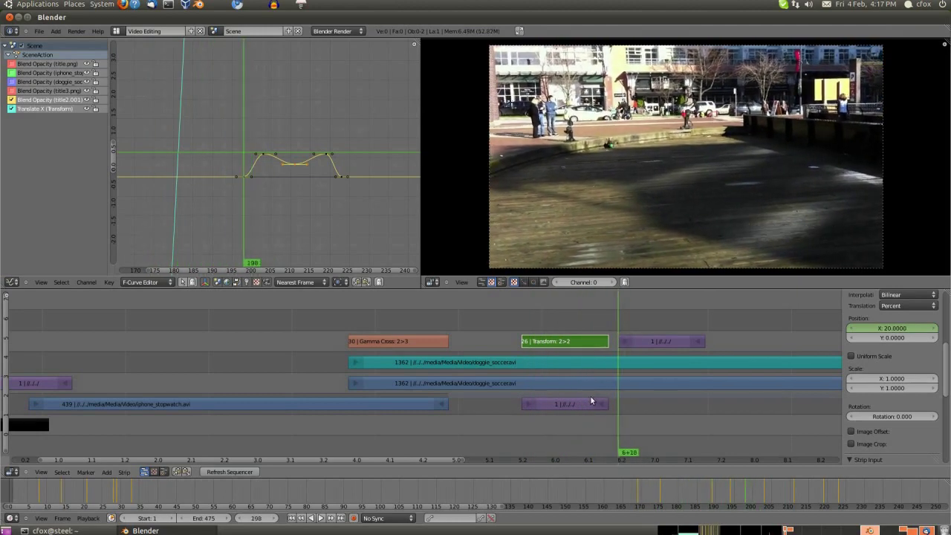
Shift the title3.png strip about 12 frames later on channel 2 and move its Transform strip up to channel 6
{"action": "right_click", "coordinate": [593, 402]}
{"action": "key", "text": "g"}
{"action": "left_click", "coordinate": [612, 401]}
{"action": "right_click", "coordinate": [595, 340]}
{"action": "key", "text": "g"}
{"action": "left_click", "coordinate": [592, 322]}
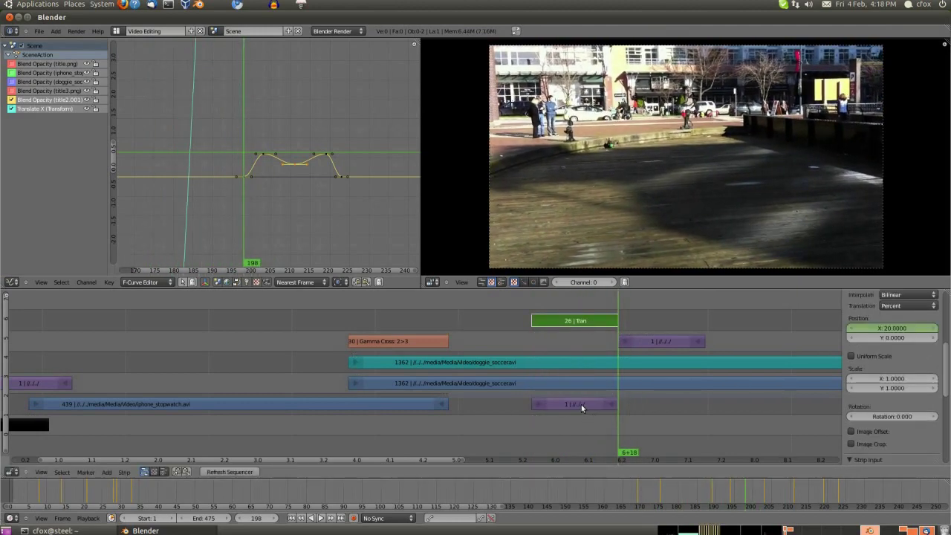
{"action": "right_click", "coordinate": [581, 405]}
{"action": "key", "text": "g"}
{"action": "left_click", "coordinate": [611, 405]}
{"action": "left_click_drag", "start_coordinate": [561, 310], "coordinate": [531, 323]}
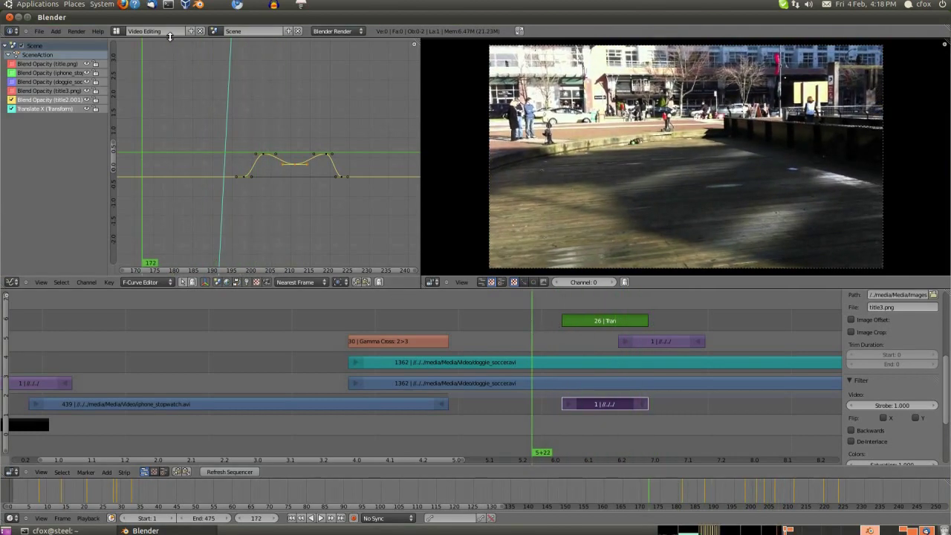
{"action": "scroll", "coordinate": [297, 139], "scroll_direction": "down", "scroll_amount": 20}
{"action": "middle_click_drag", "start_coordinate": [301, 139], "coordinate": [357, 125], "text": "ctrl"}
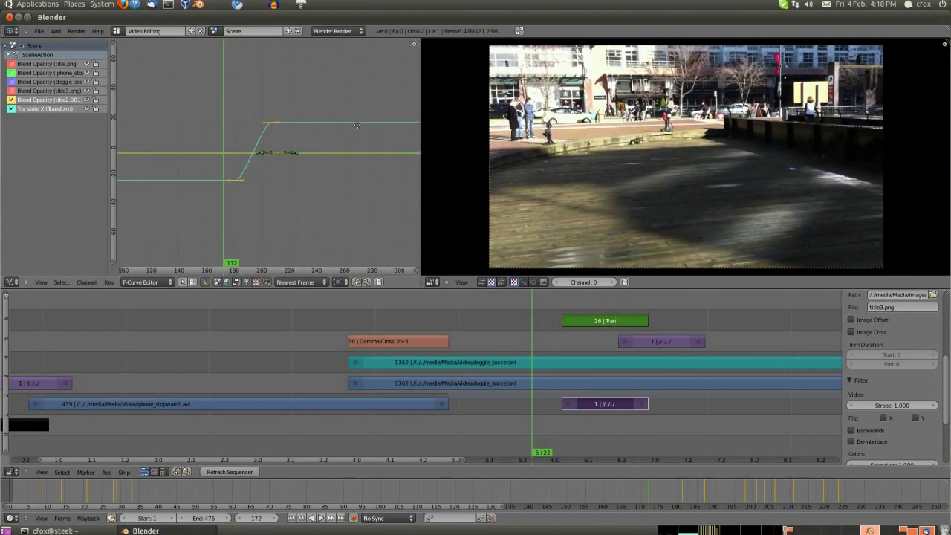
Switch to the Animation screen layout and set the render output format to Xvid
{"action": "left_click", "coordinate": [149, 31]}
{"action": "left_click", "coordinate": [139, 43]}
{"action": "scroll", "coordinate": [815, 433], "scroll_direction": "down", "scroll_amount": 5}
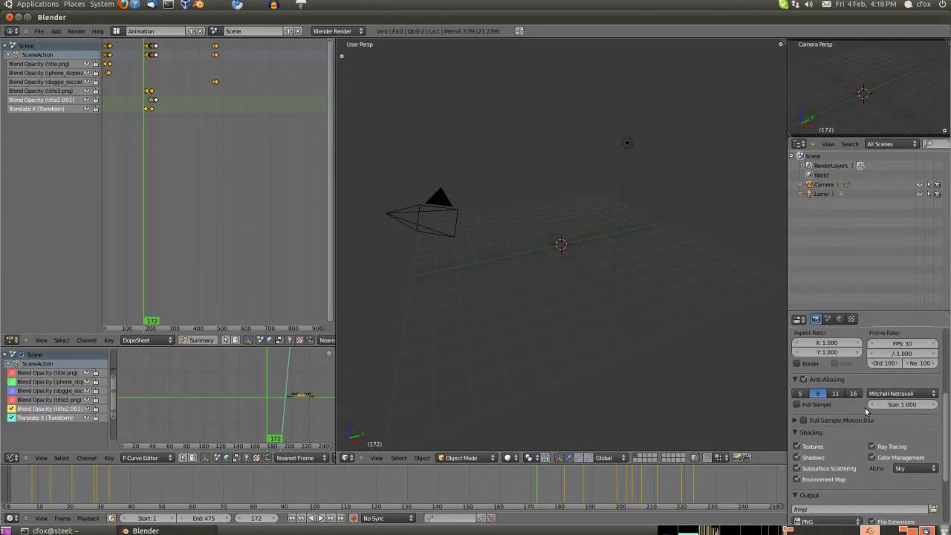
{"action": "left_click", "coordinate": [815, 433]}
{"action": "left_click", "coordinate": [819, 422]}
{"action": "left_click", "coordinate": [804, 470]}
Choose an audio codec in the render's encoding settings
{"action": "scroll", "coordinate": [824, 467], "scroll_direction": "down", "scroll_amount": 6}
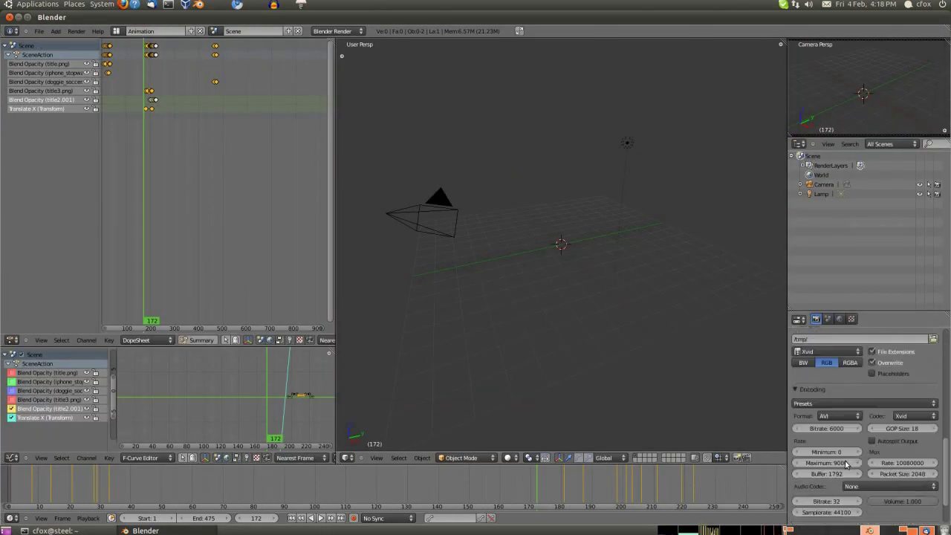
{"action": "left_click", "coordinate": [868, 447]}
{"action": "left_click", "coordinate": [881, 416]}
{"action": "scroll", "coordinate": [873, 408], "scroll_direction": "up", "scroll_amount": 4}
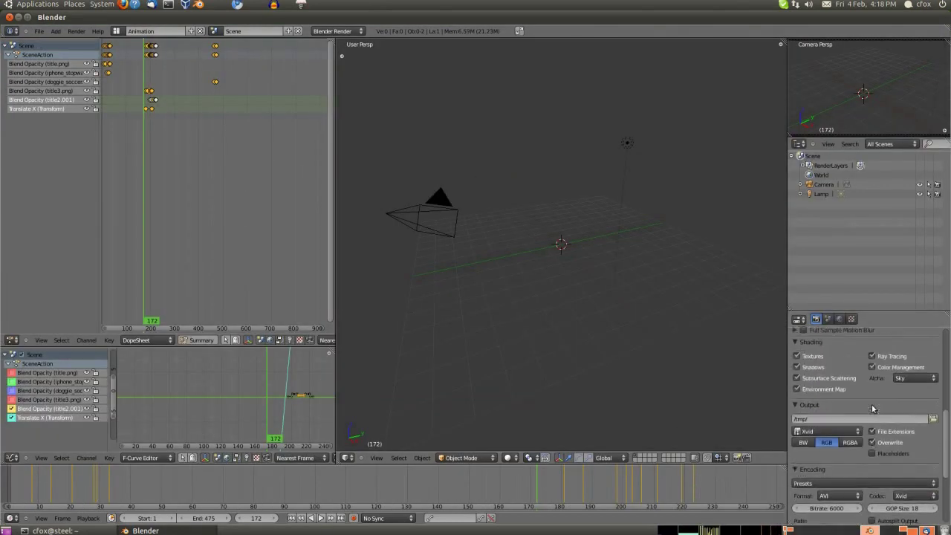
Set the render output to a file in /media/Media/Video/ and render the animation
{"action": "left_click", "coordinate": [933, 419]}
{"action": "left_click", "coordinate": [25, 85]}
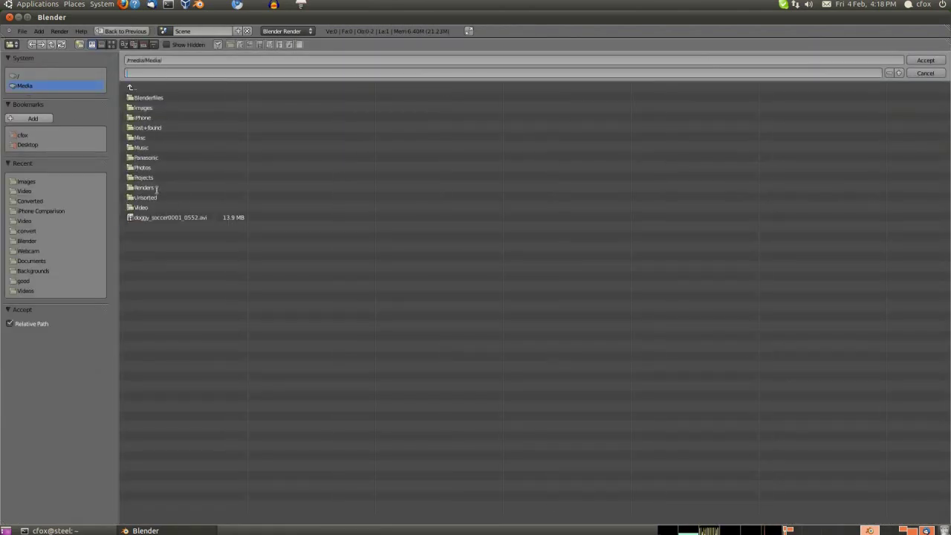
{"action": "left_click", "coordinate": [145, 208]}
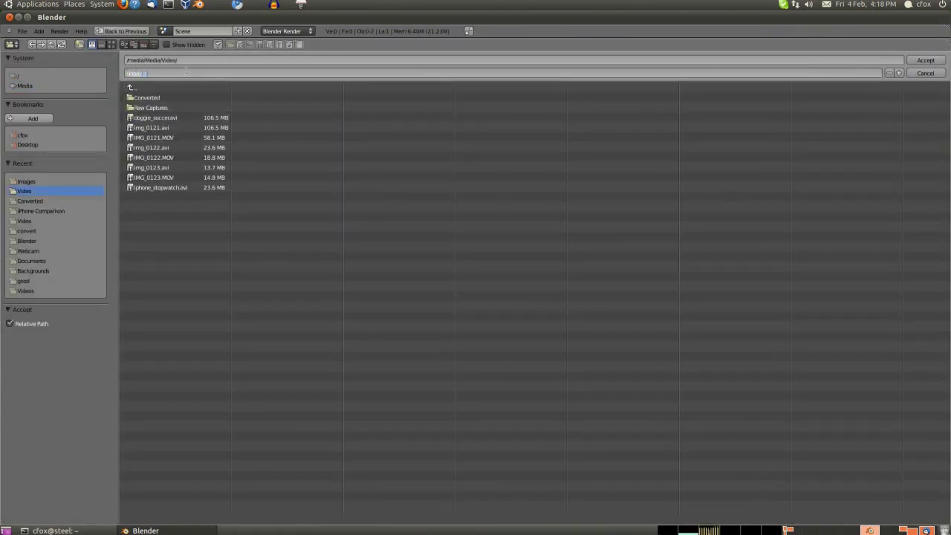
{"action": "left_click", "coordinate": [925, 60]}
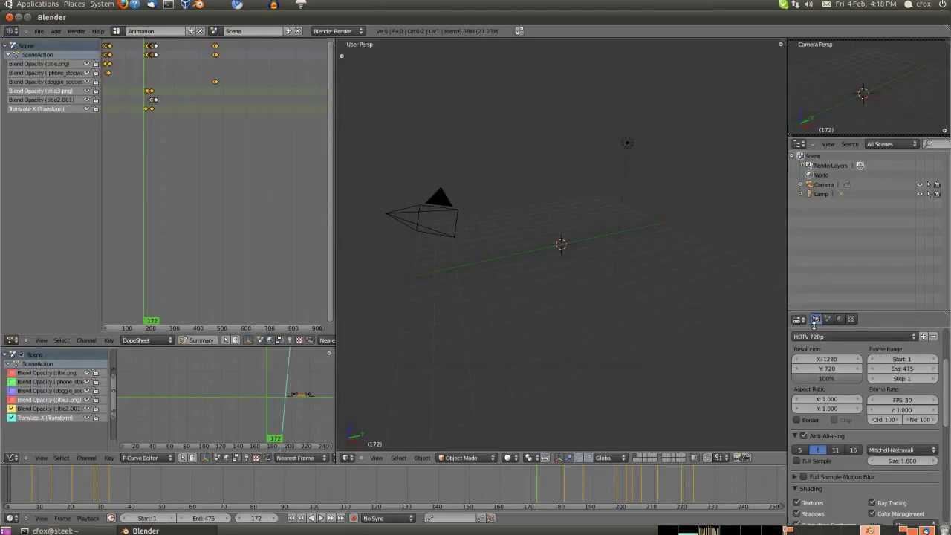
{"action": "scroll", "coordinate": [891, 372], "scroll_direction": "up", "scroll_amount": 2}
{"action": "left_click", "coordinate": [906, 365]}
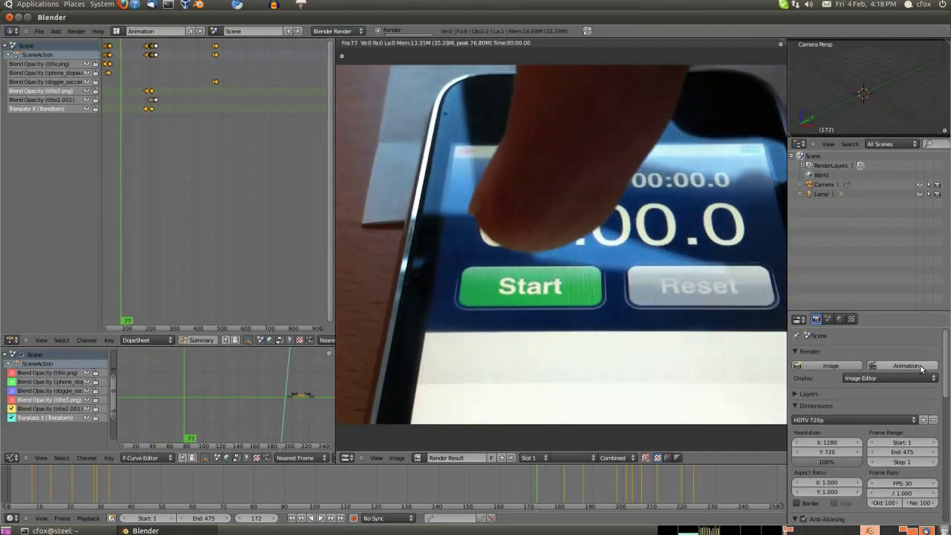